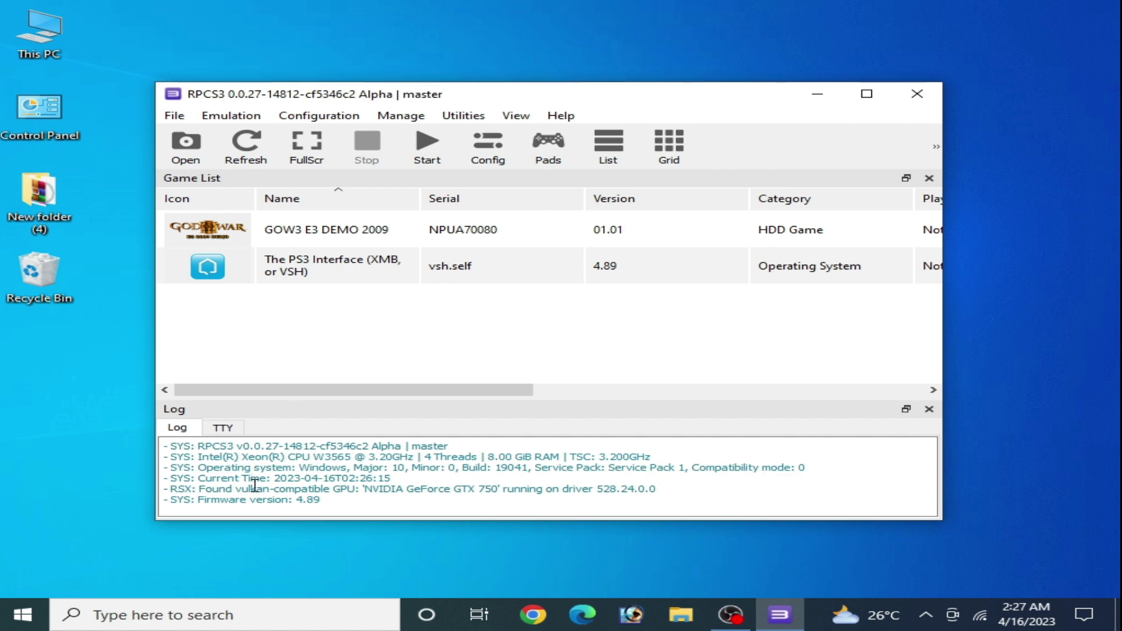
Open Virus & threat protection from the Windows Security page of the Update & Security settings
click(195, 618)
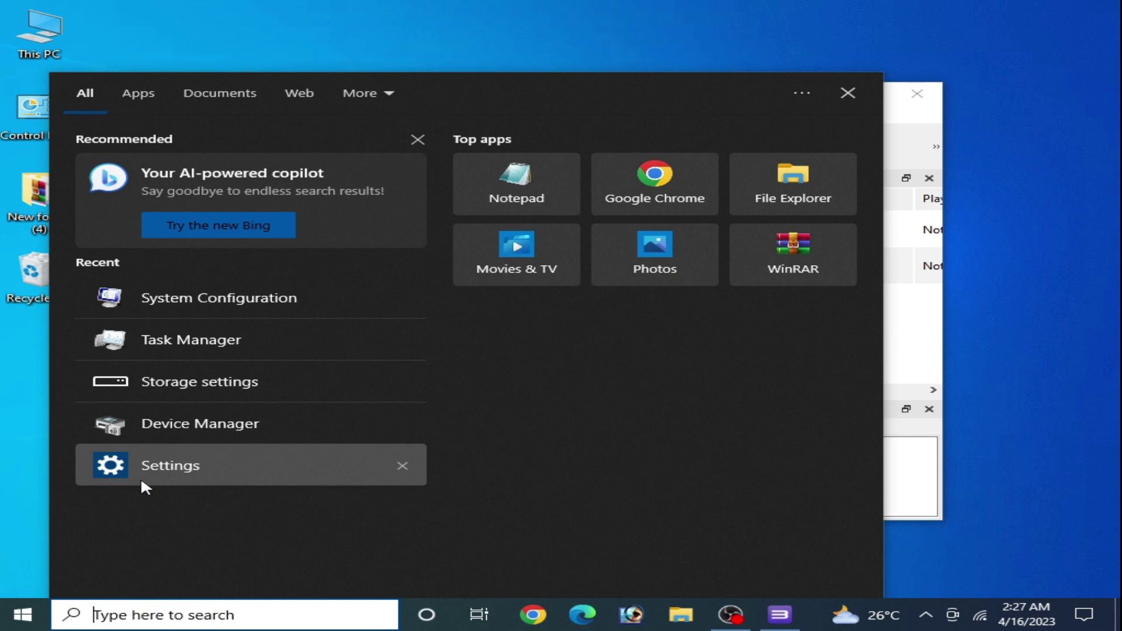
click(167, 465)
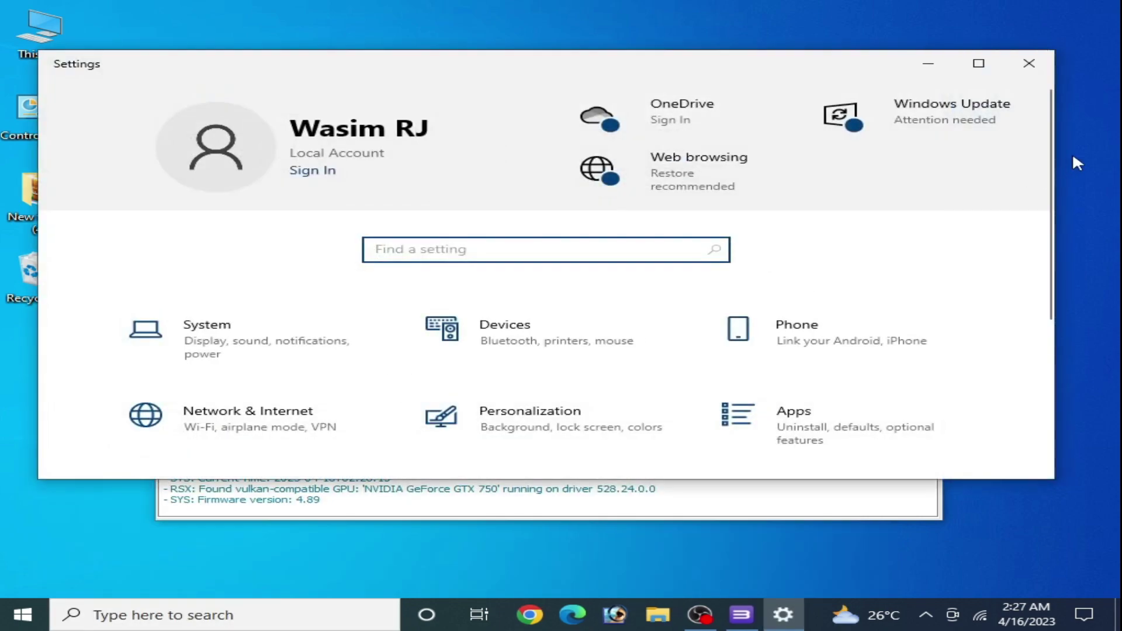
scroll(1046, 175, down, 4)
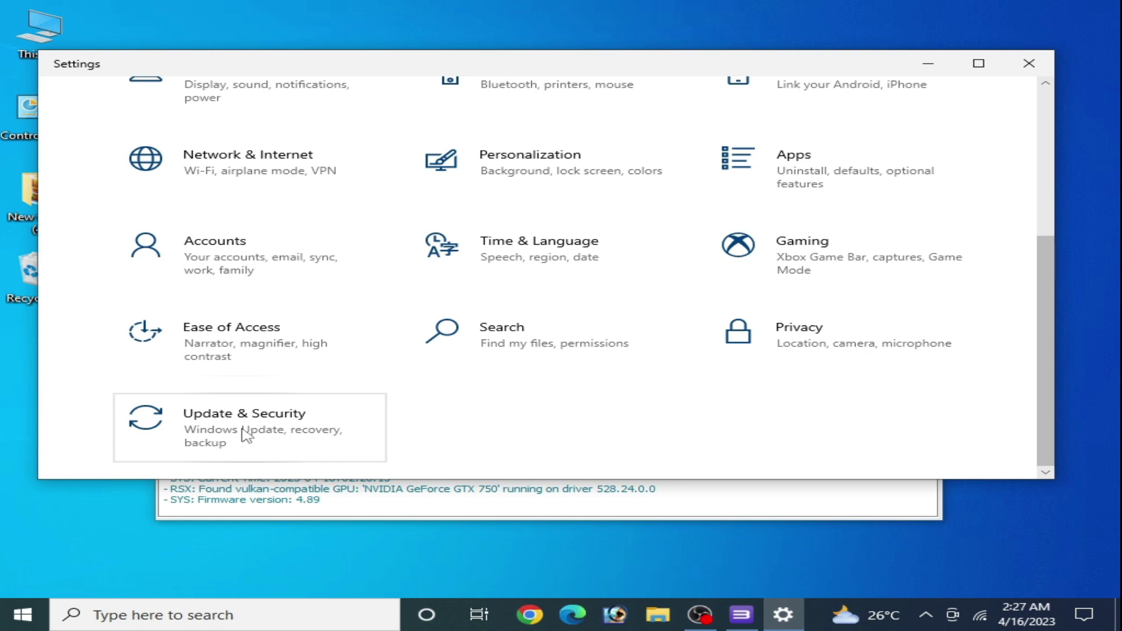
click(246, 435)
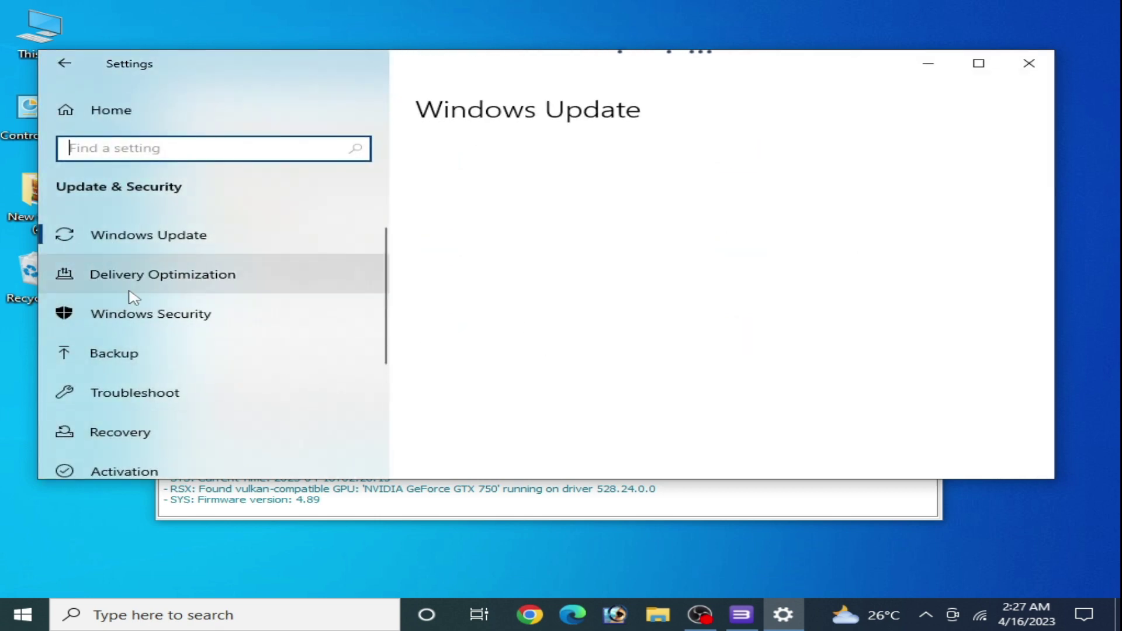
click(136, 313)
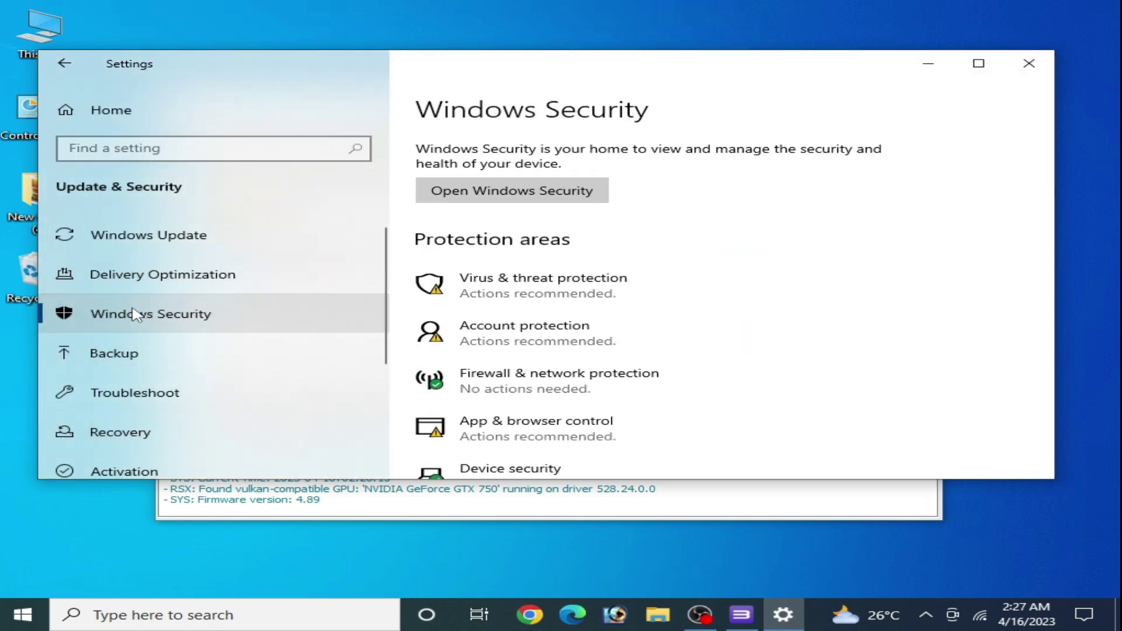
click(502, 299)
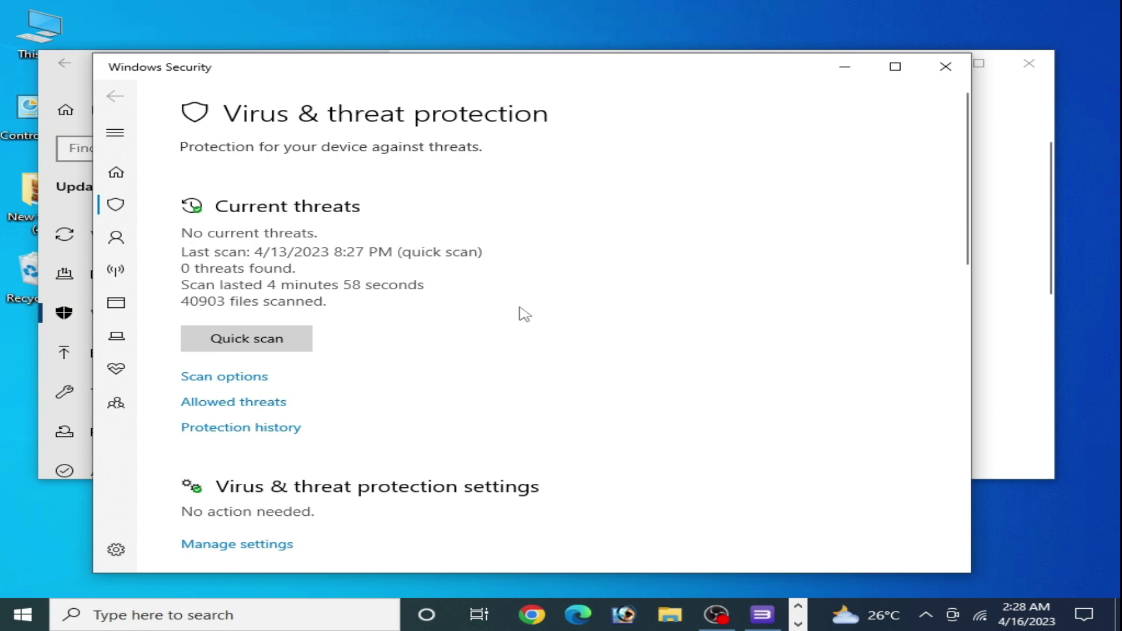
Filter the protection history by Quarantined Items to check for blocked files, and close the Windows Security and Settings windows
click(242, 431)
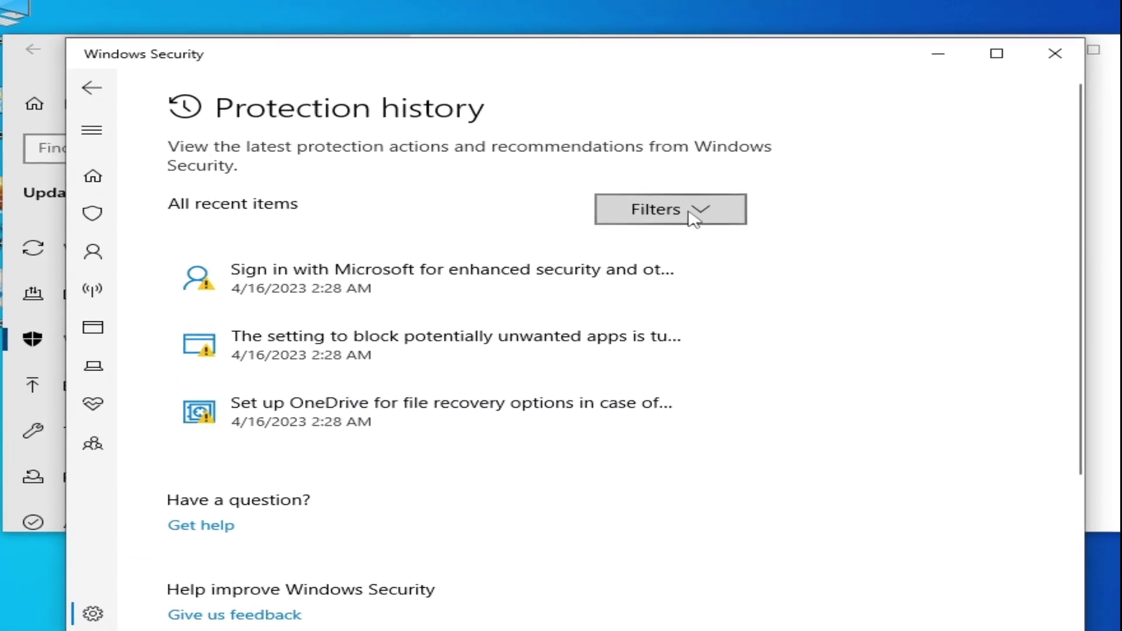
click(752, 228)
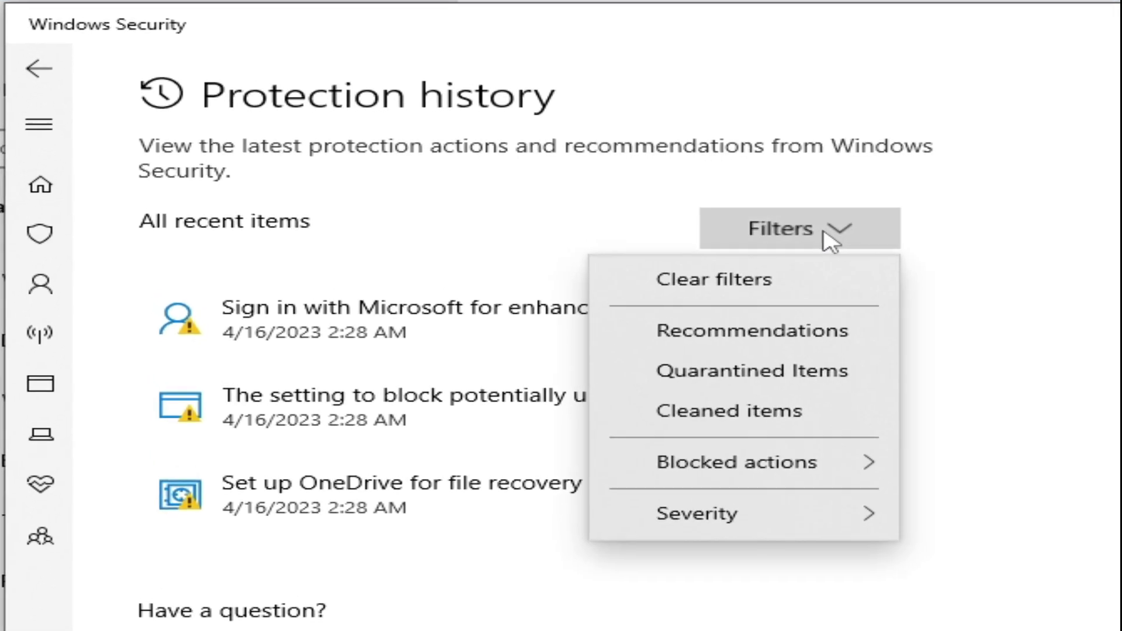
click(778, 373)
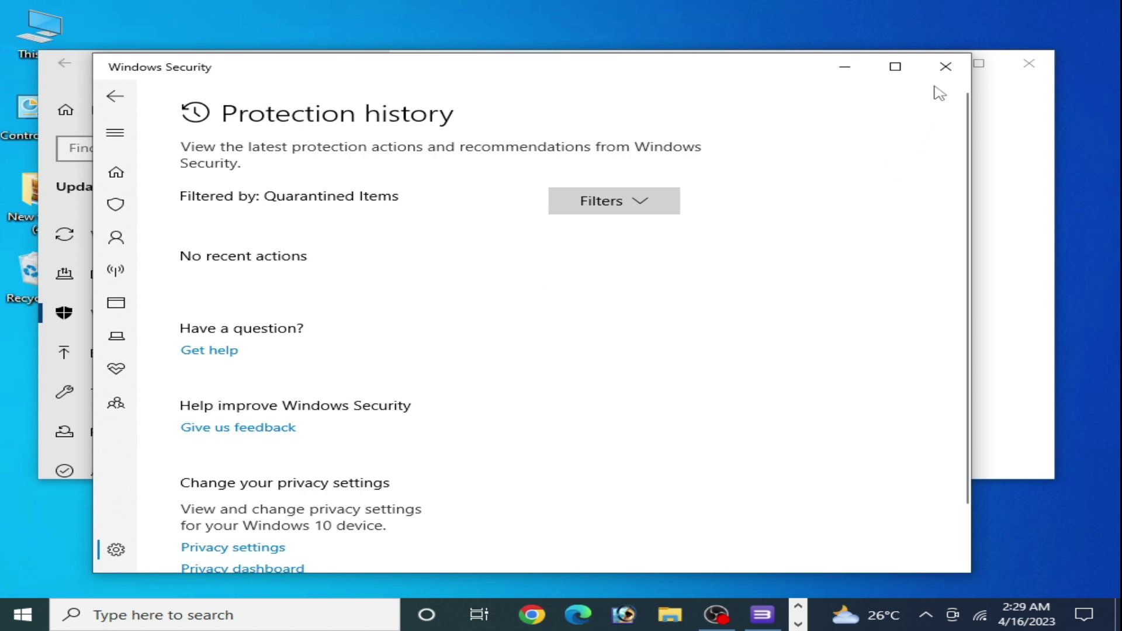
click(943, 67)
click(1027, 63)
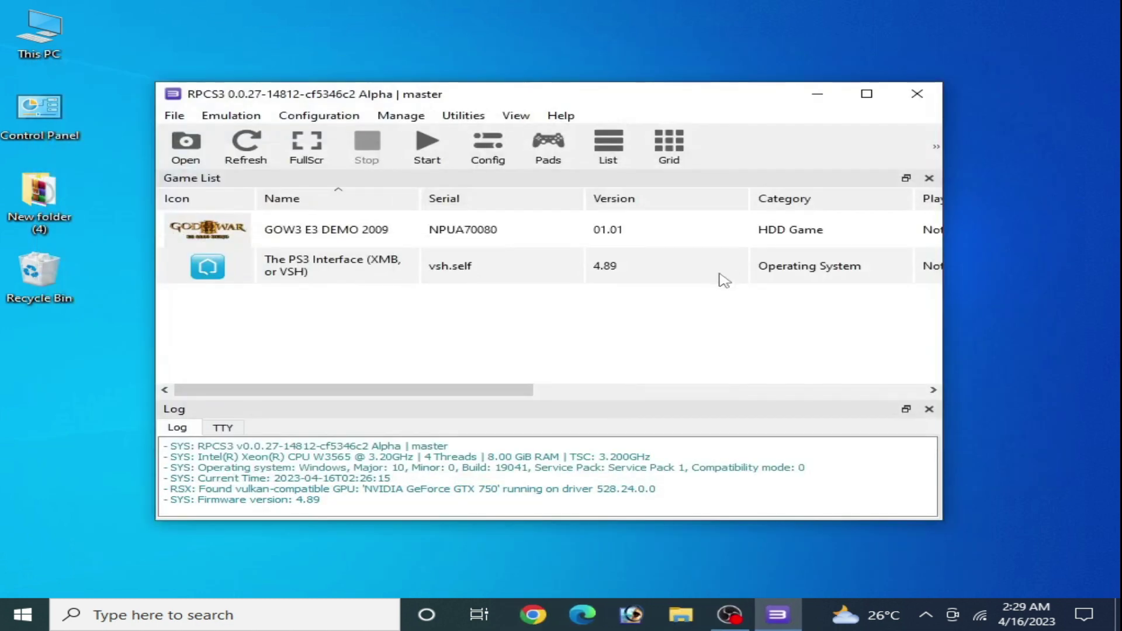
Close RPCS3 and open the user's profile folder inside Users on Local Disk (C:)
click(915, 94)
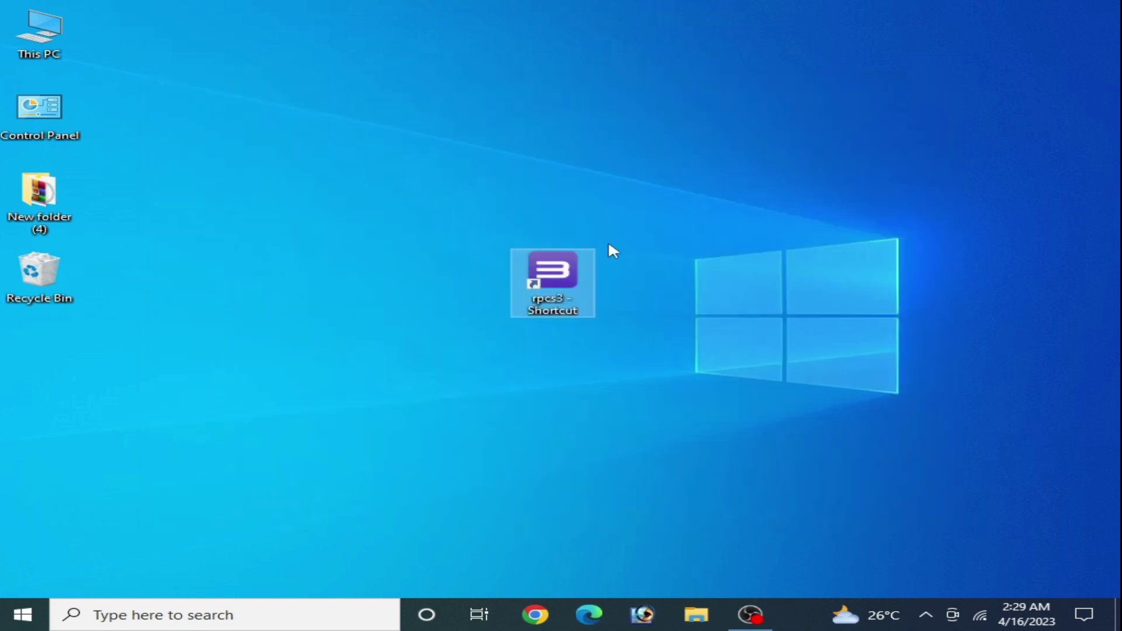
double_click(68, 38)
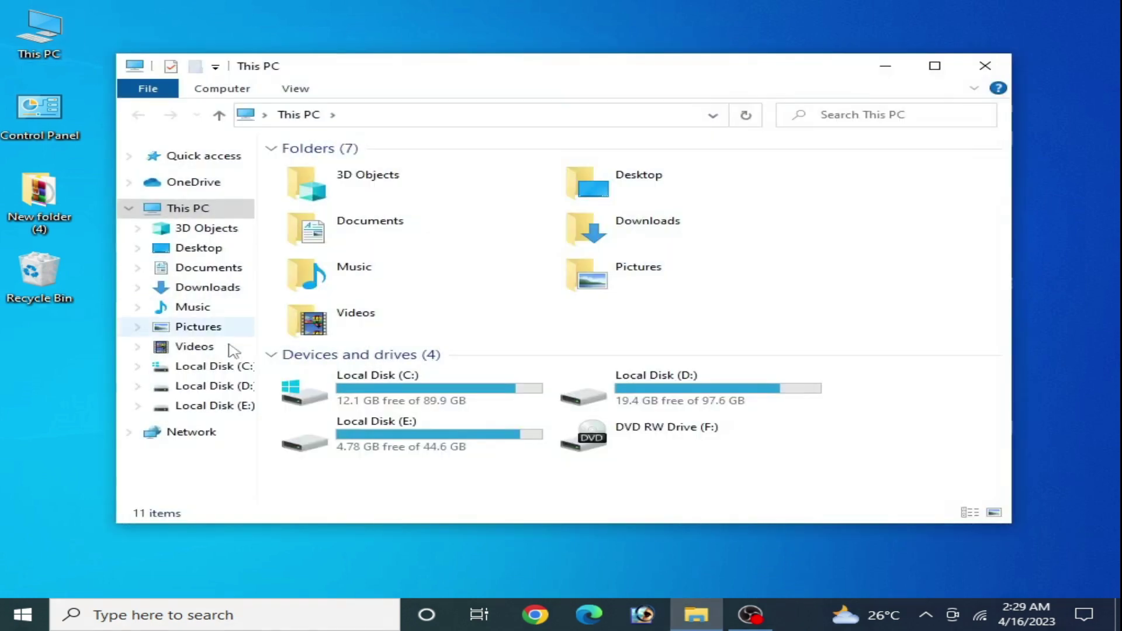
double_click(395, 399)
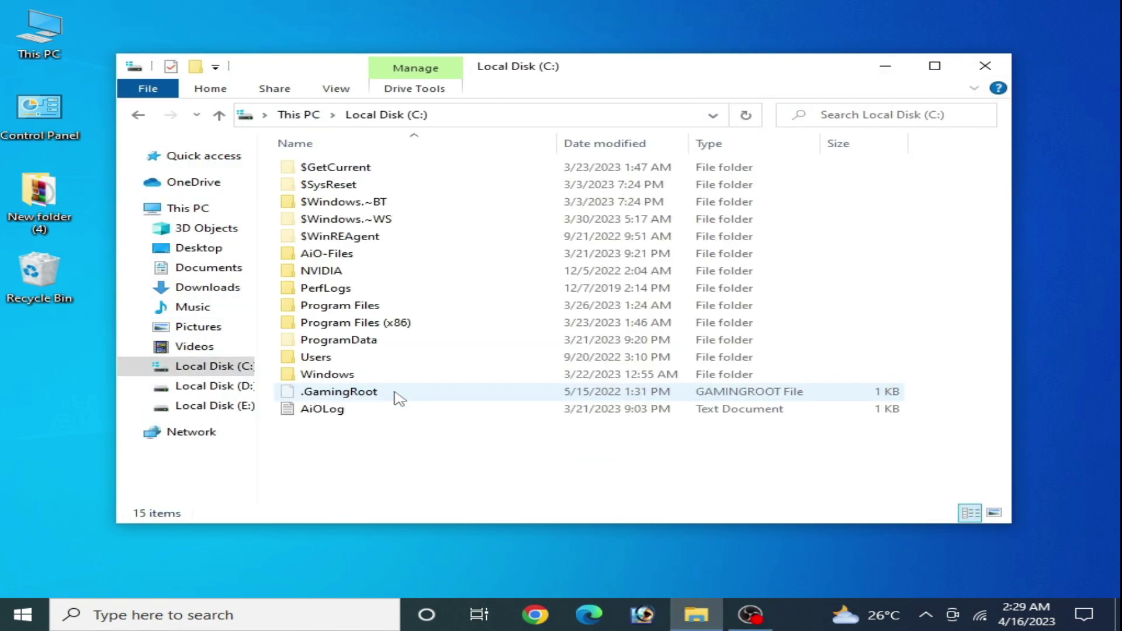
click(321, 360)
double_click(320, 362)
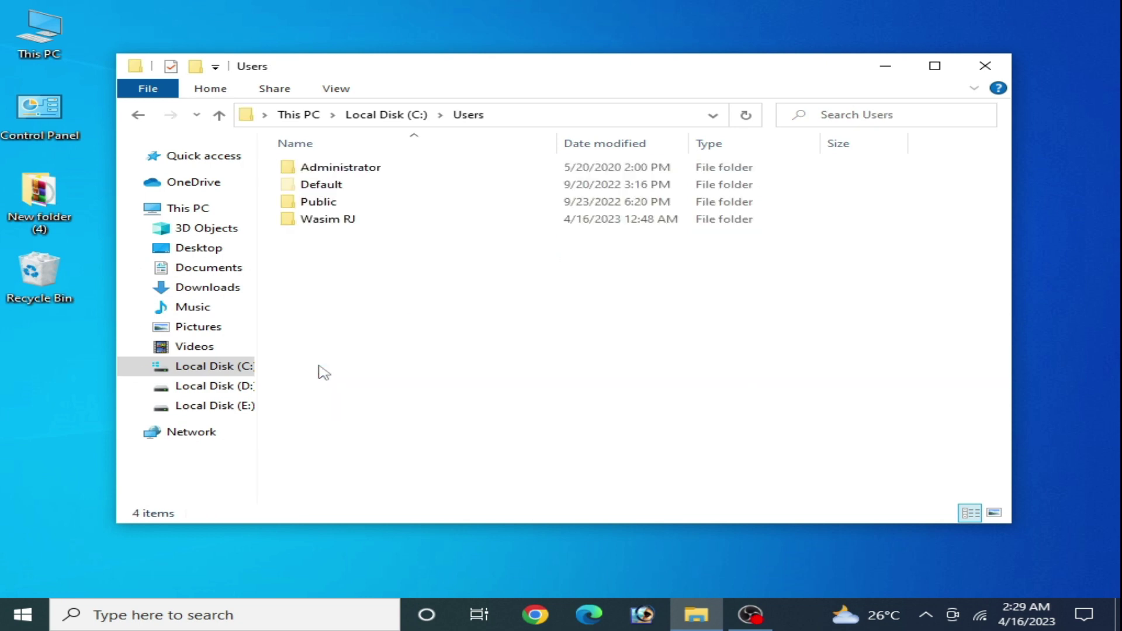
double_click(339, 218)
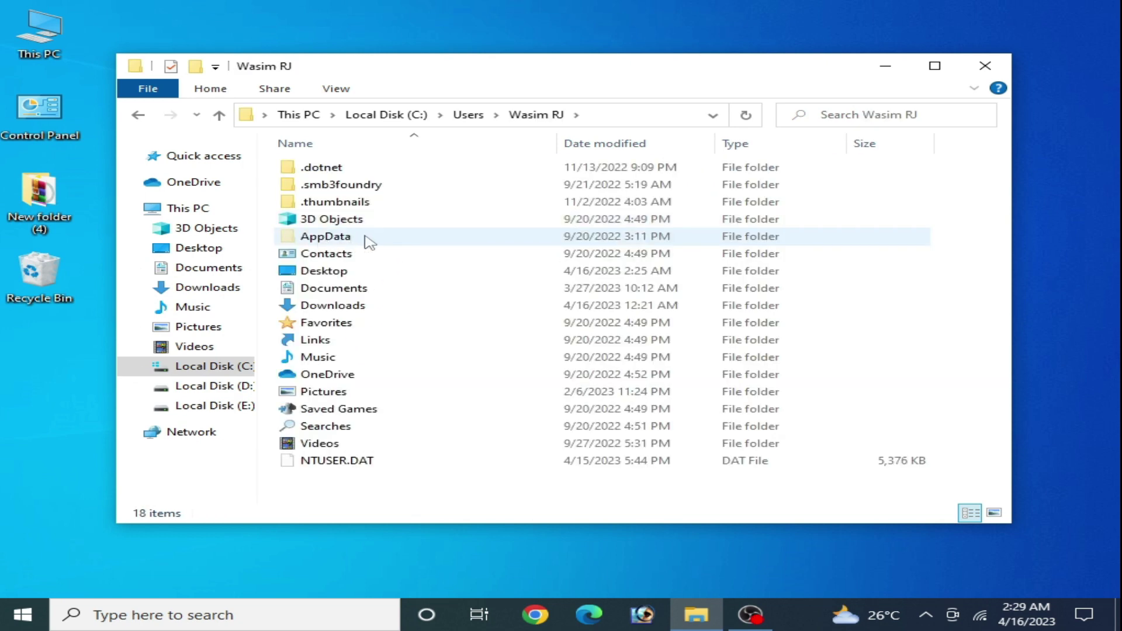
Switch the display of hidden items off and back on in the profile folder
click(338, 89)
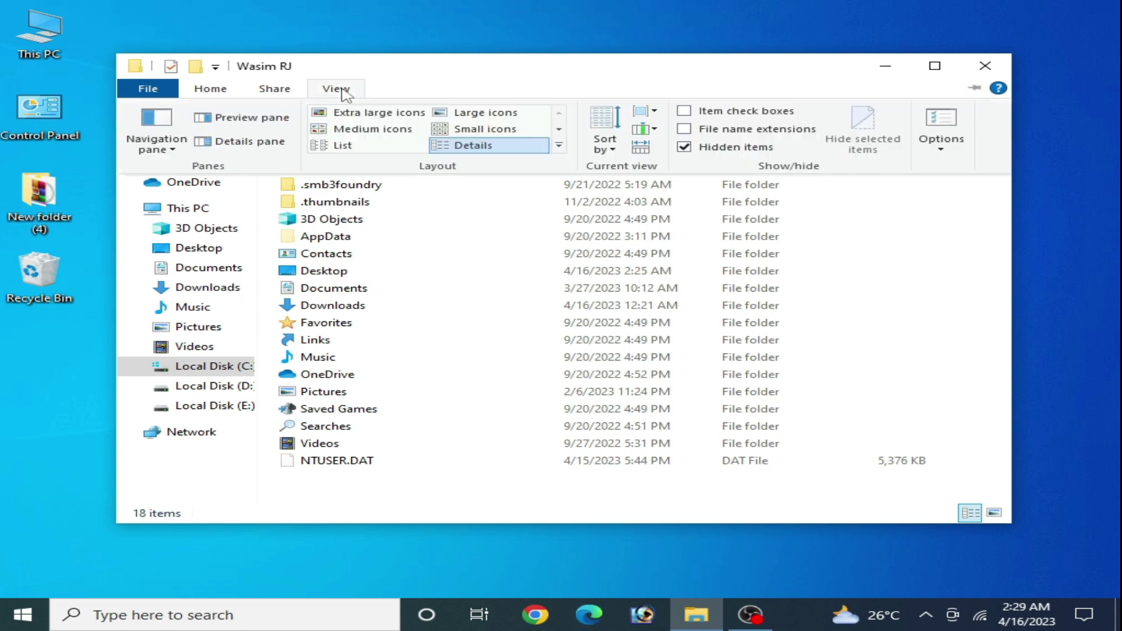
click(685, 147)
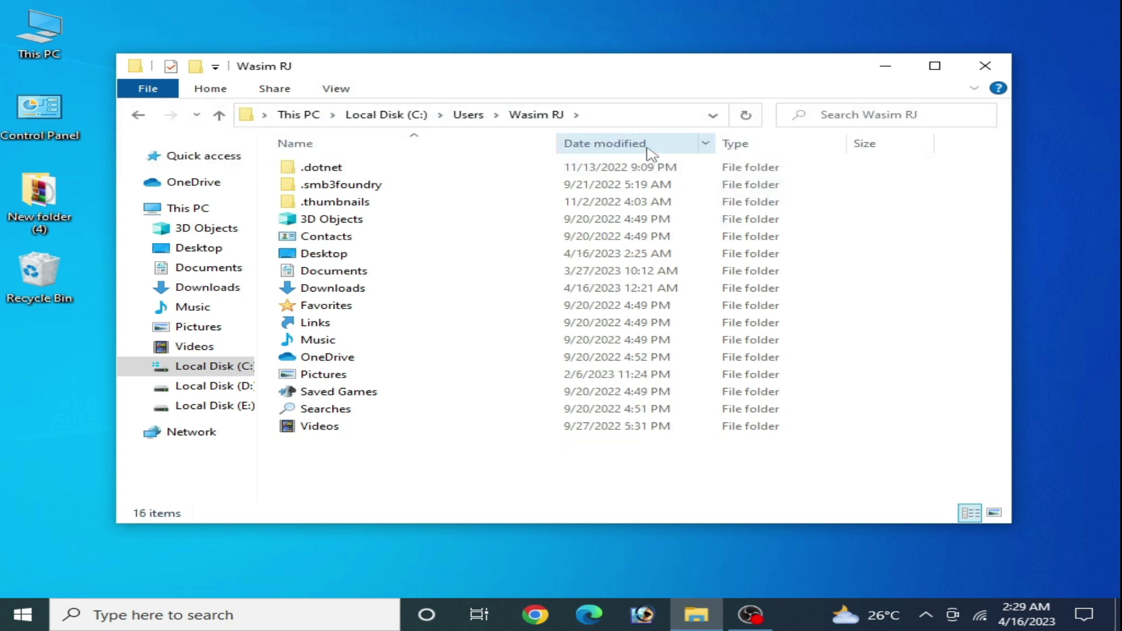
click(338, 89)
click(685, 147)
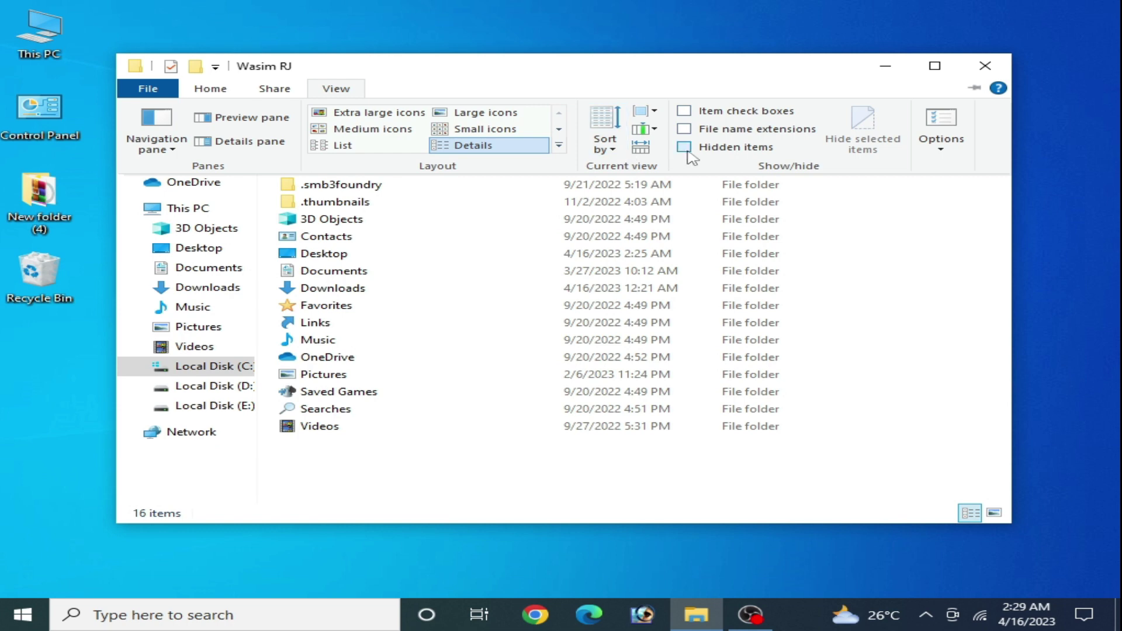
Open the Temp folder inside AppData\Local of the user profile
double_click(327, 236)
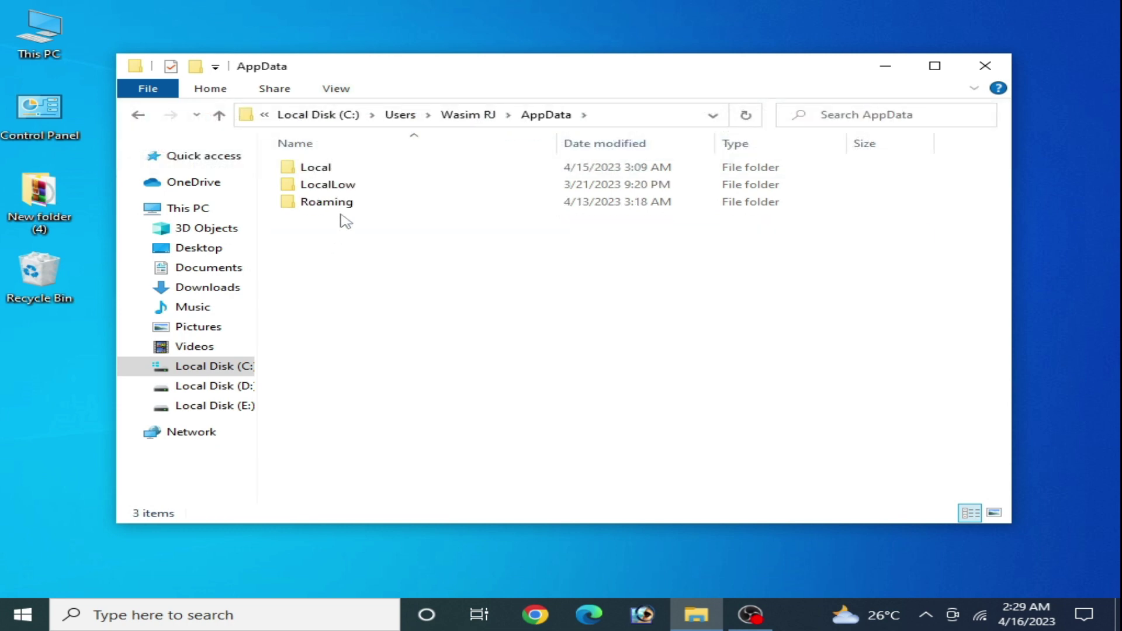
double_click(321, 170)
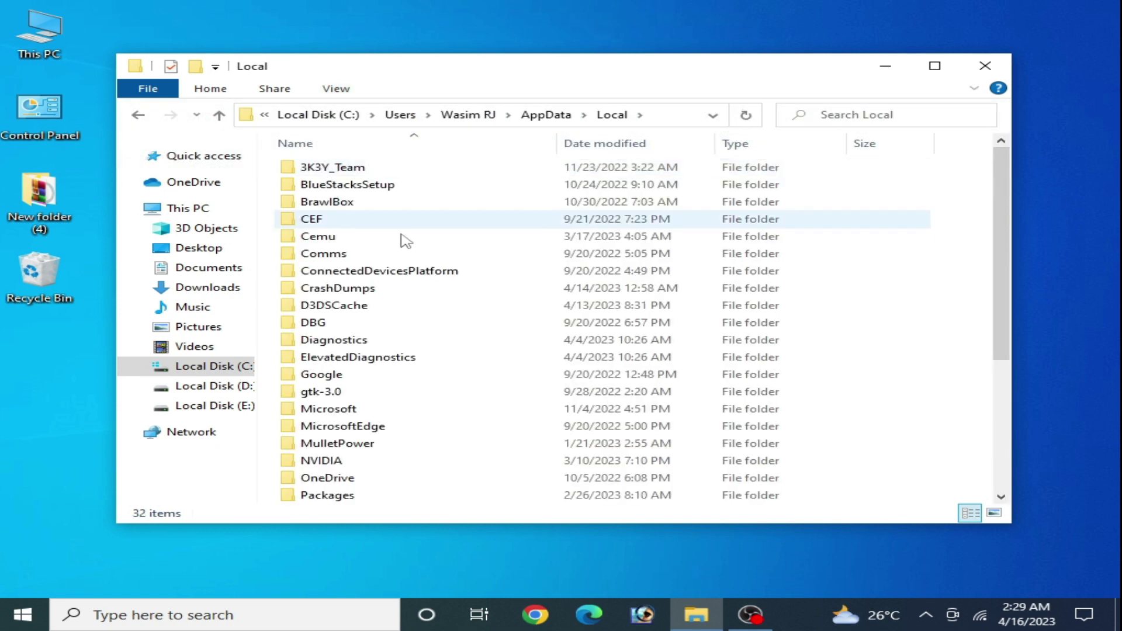
drag(1001, 228, 999, 354)
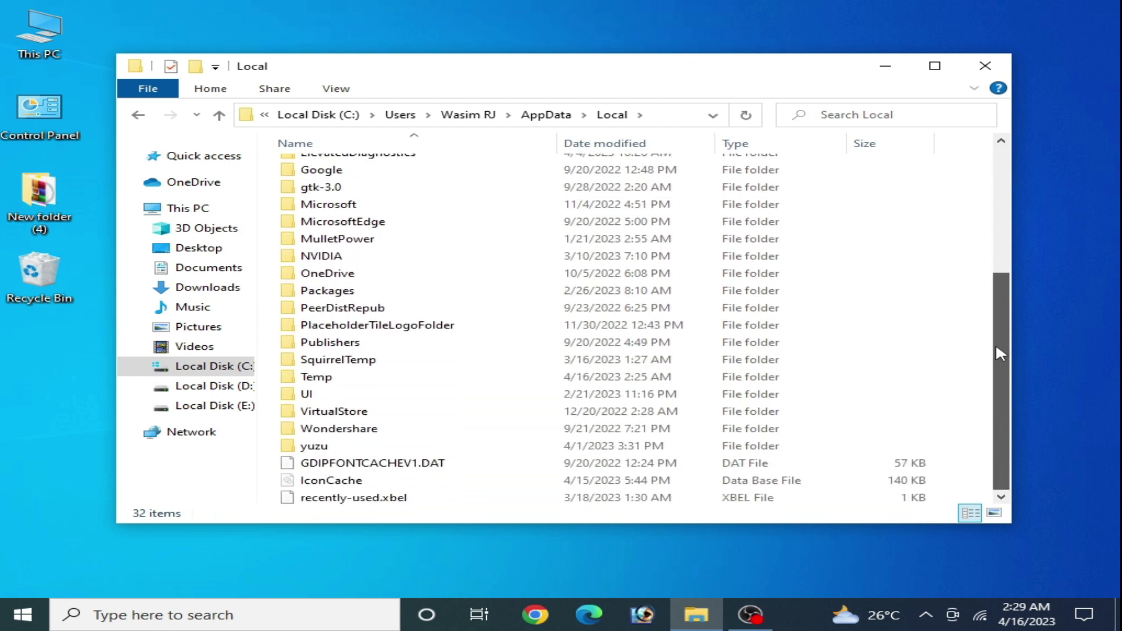
double_click(348, 377)
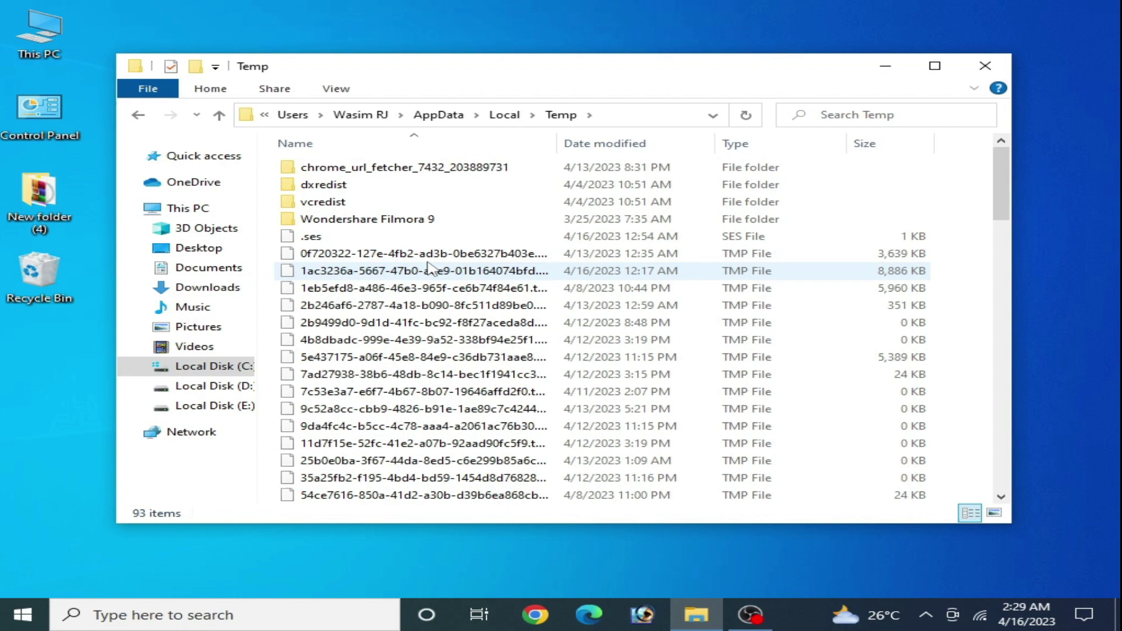
Move all files and folders in the Temp folder to the Recycle Bin
drag(270, 163, 444, 504)
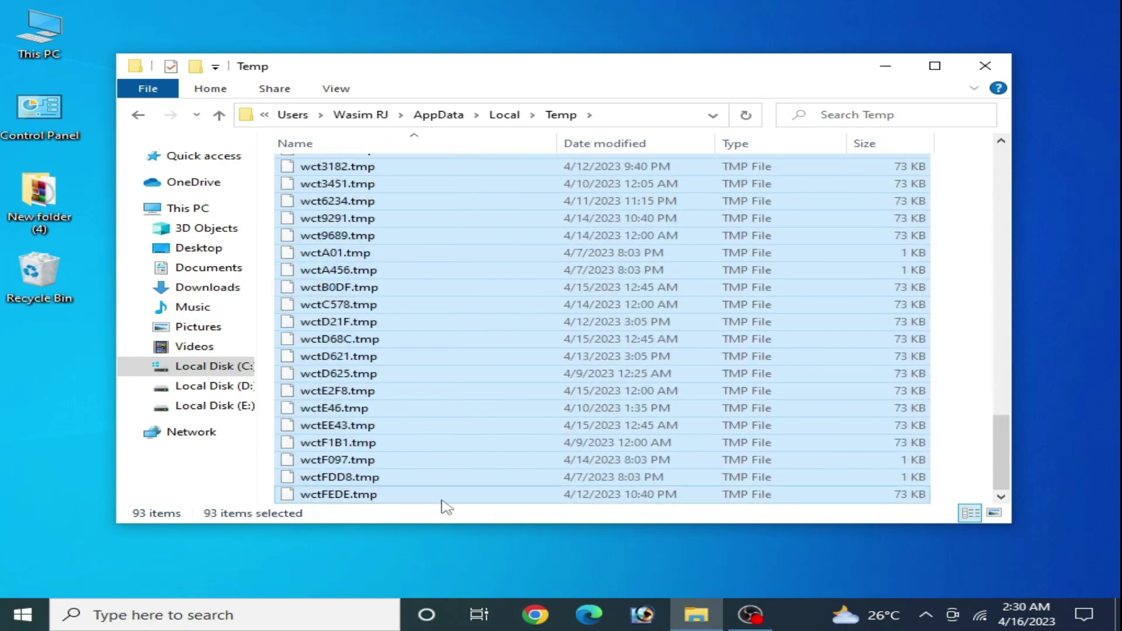
right_click(444, 502)
click(474, 444)
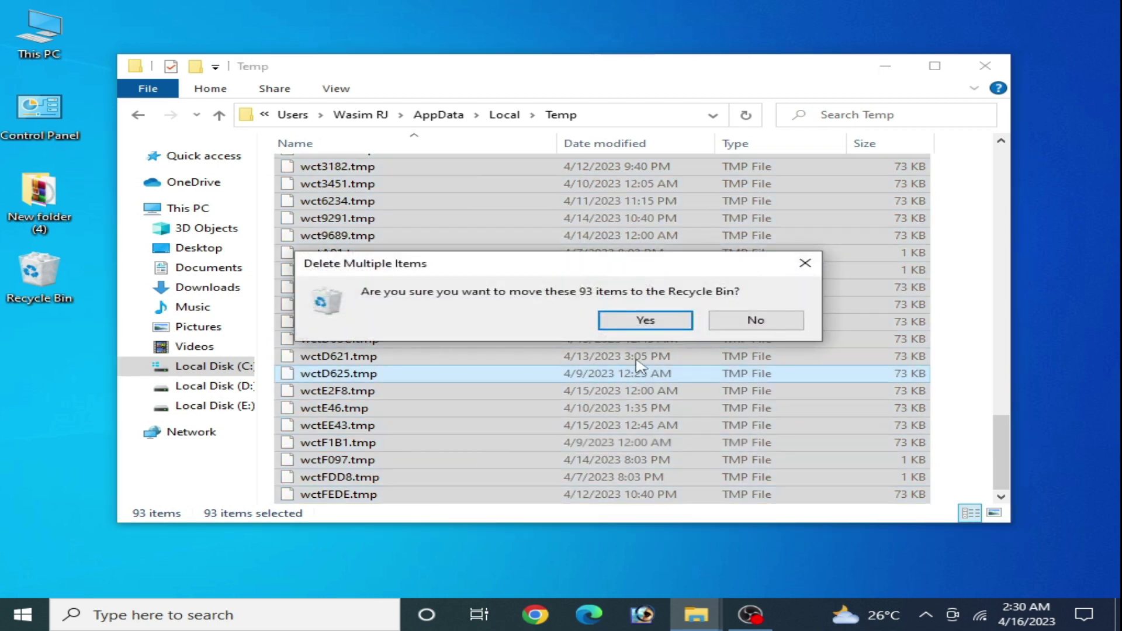
click(645, 323)
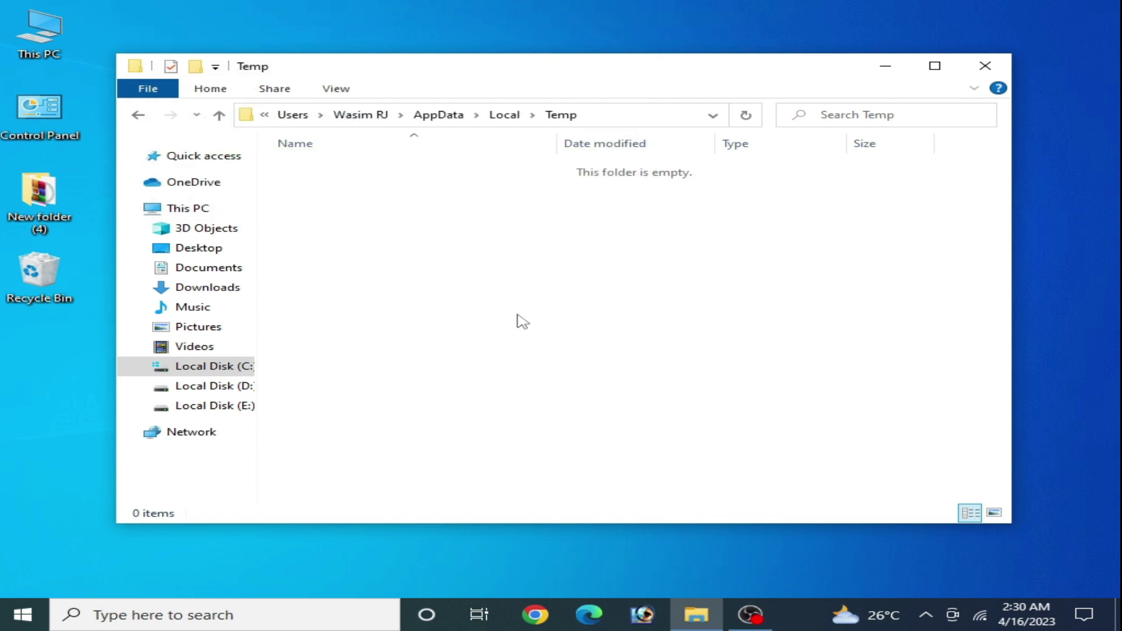
Return from Temp to the AppData folder and close the File Explorer window
click(136, 120)
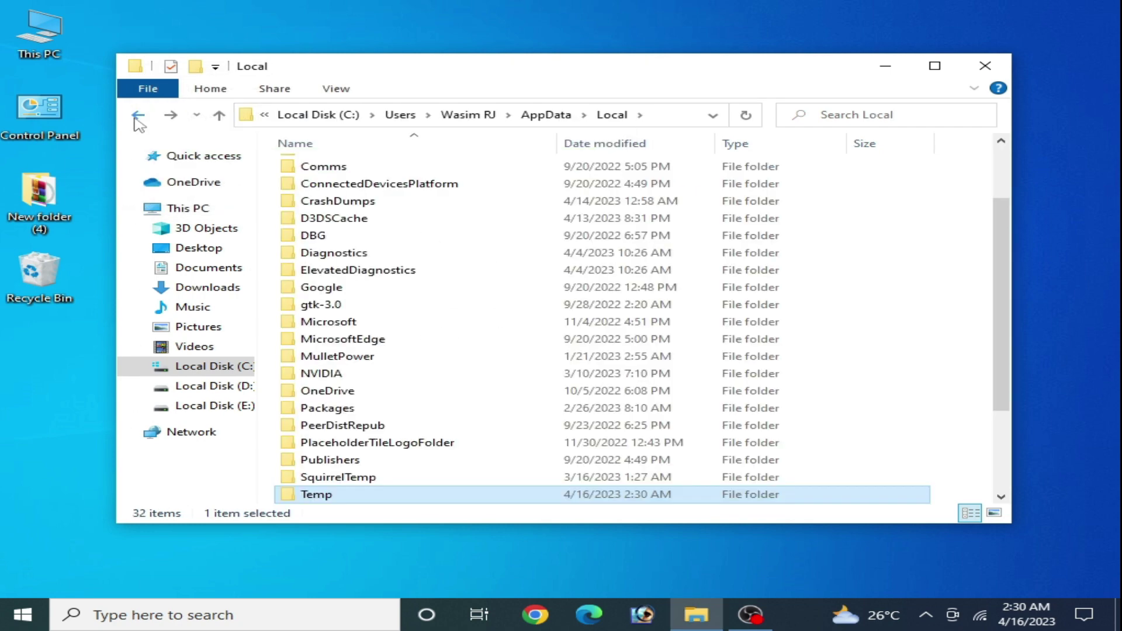
click(138, 120)
click(653, 201)
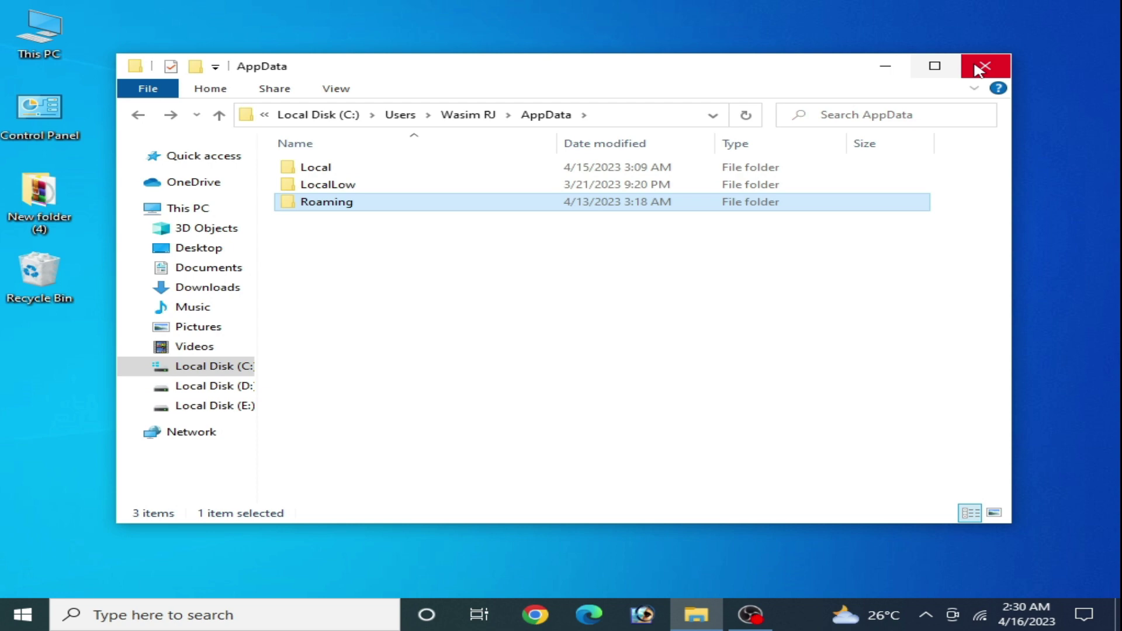
click(985, 66)
click(583, 180)
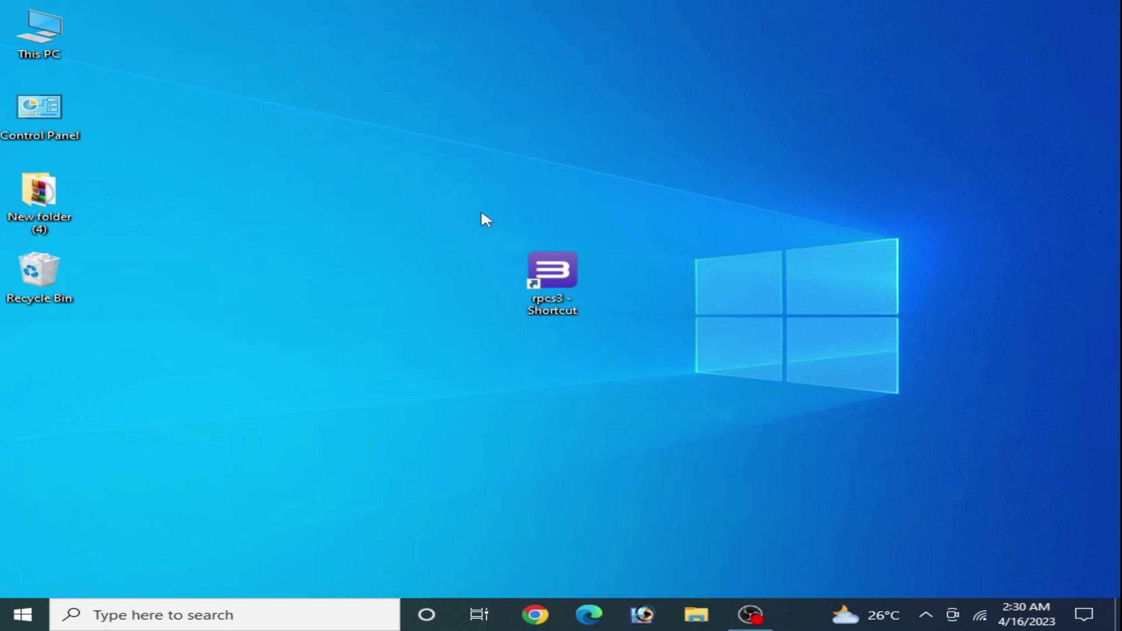
Open the file location of the rpcs3 shortcut and go to config\custom_configs
right_click(546, 280)
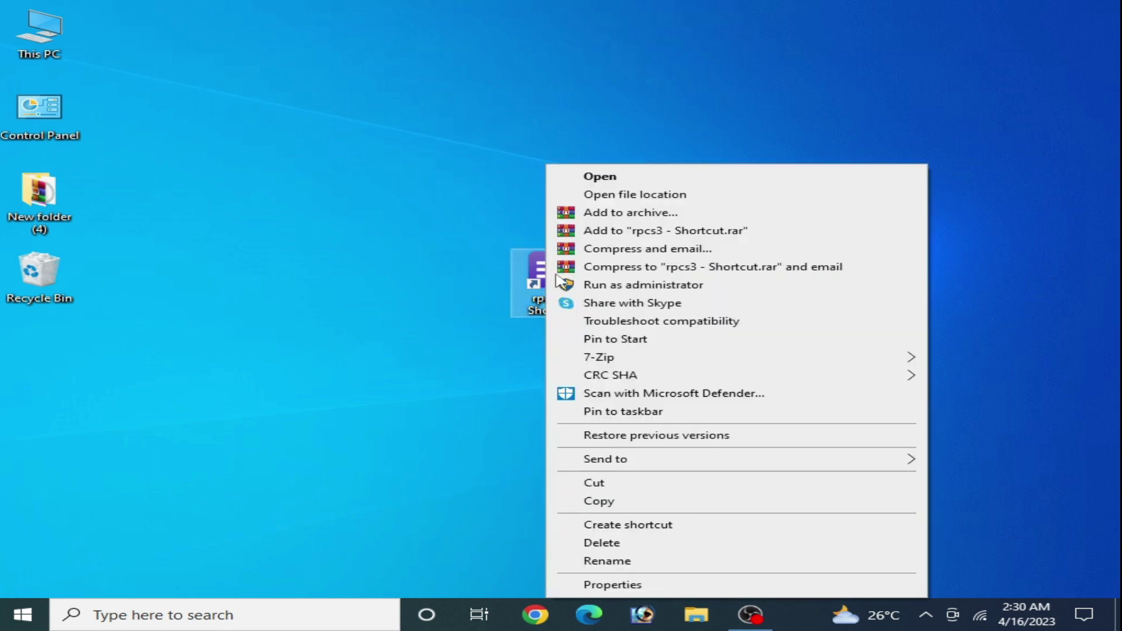
click(621, 196)
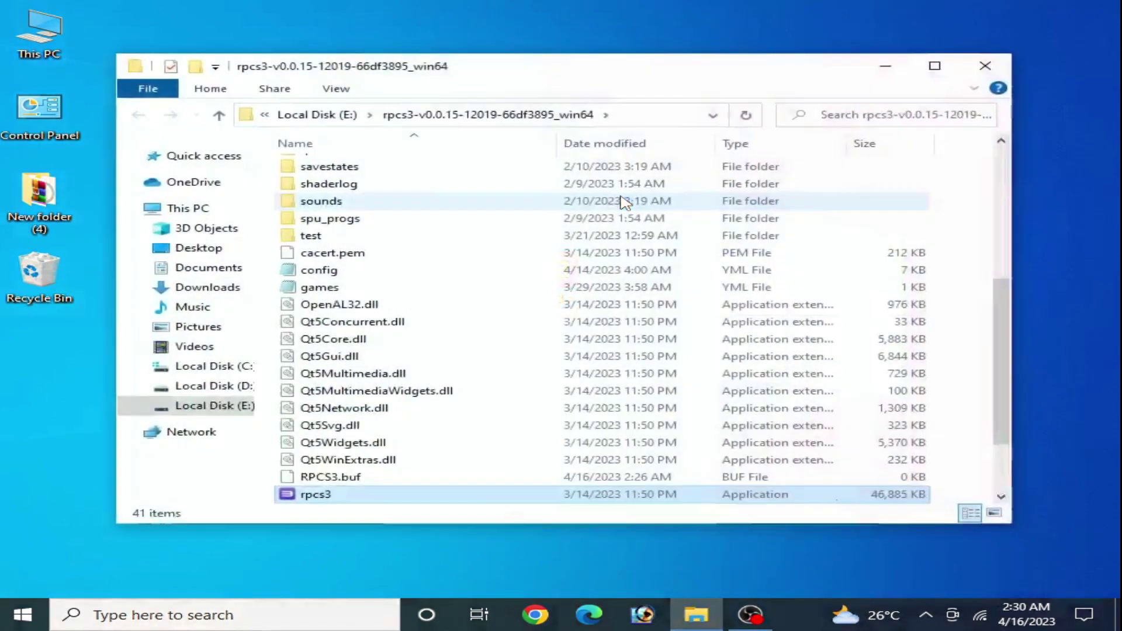
scroll(1005, 355, up, 5)
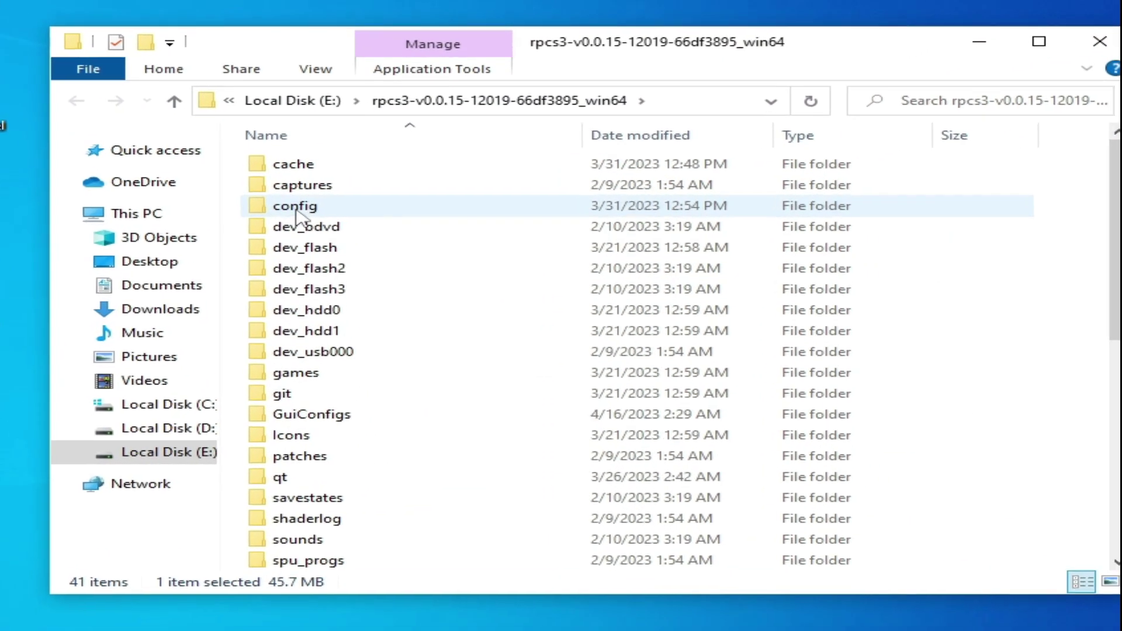
double_click(315, 202)
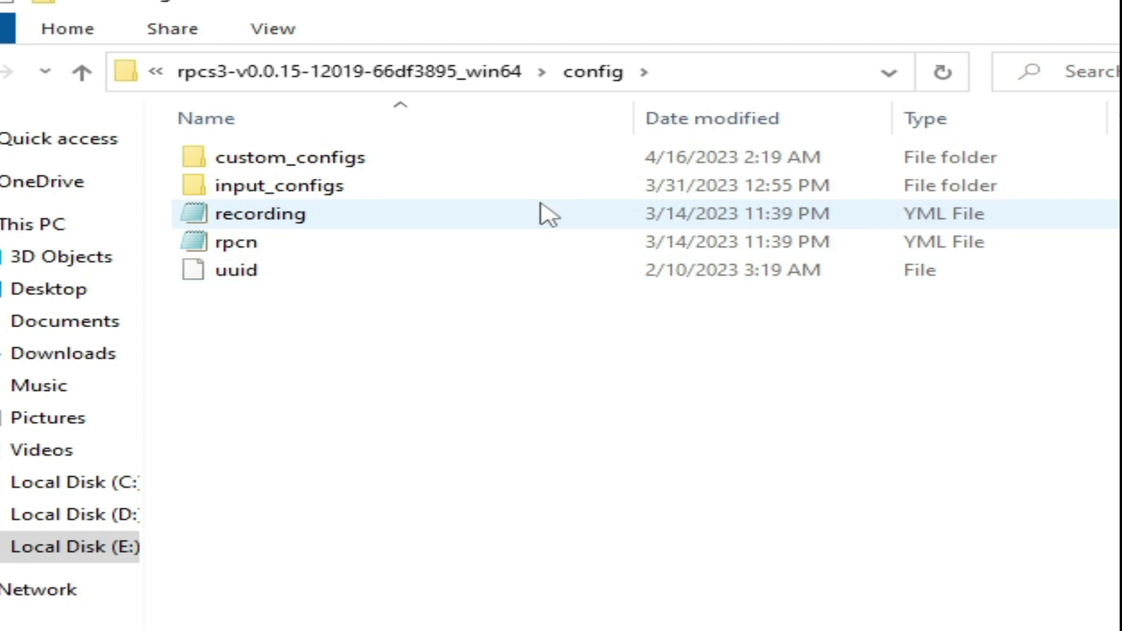
double_click(322, 166)
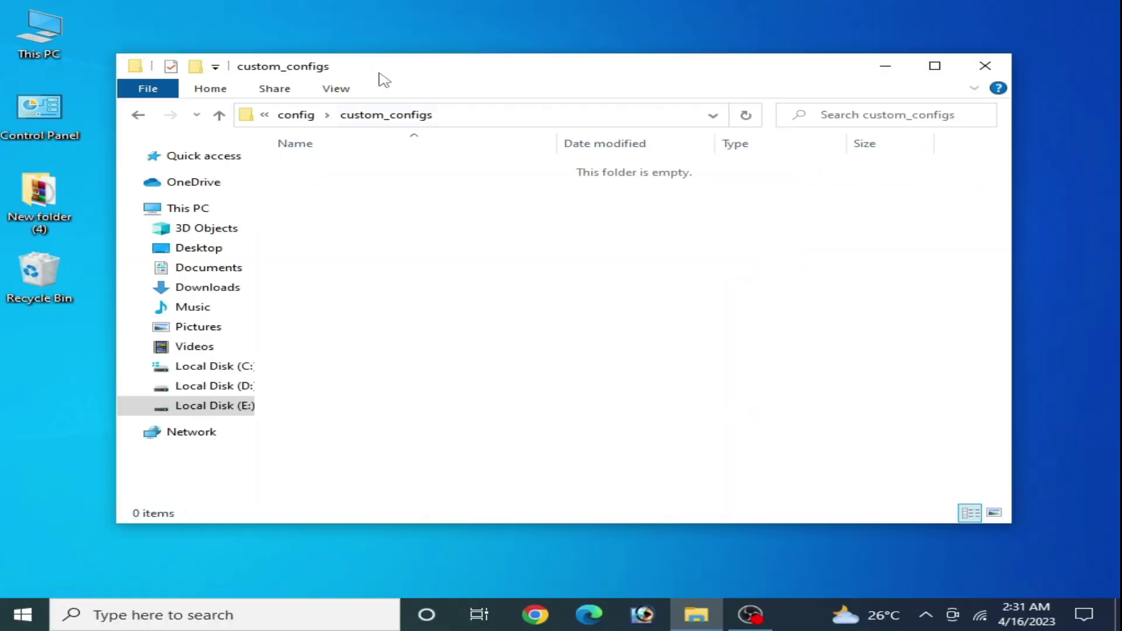
Move the custom_configs window lower on the desktop and place the rpcs3 shortcut in the free space above it
drag(381, 78, 383, 339)
click(553, 279)
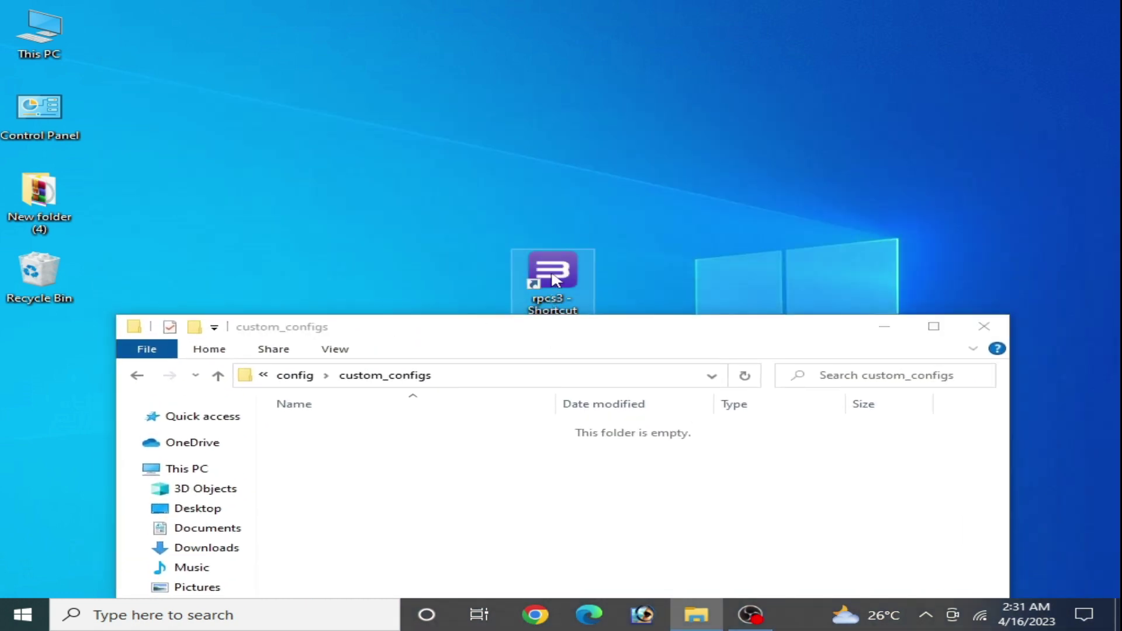
drag(554, 279, 546, 199)
right_click(584, 175)
key(Escape)
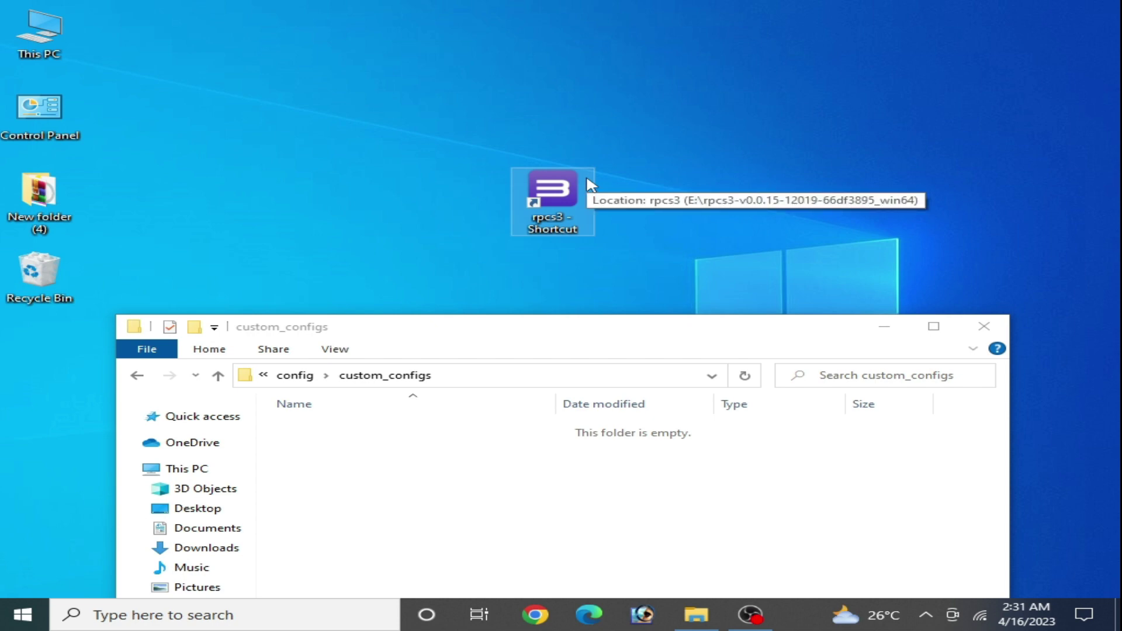
Launch RPCS3, disable Accurate DFMA in the advanced core settings of the global configuration and save
double_click(589, 184)
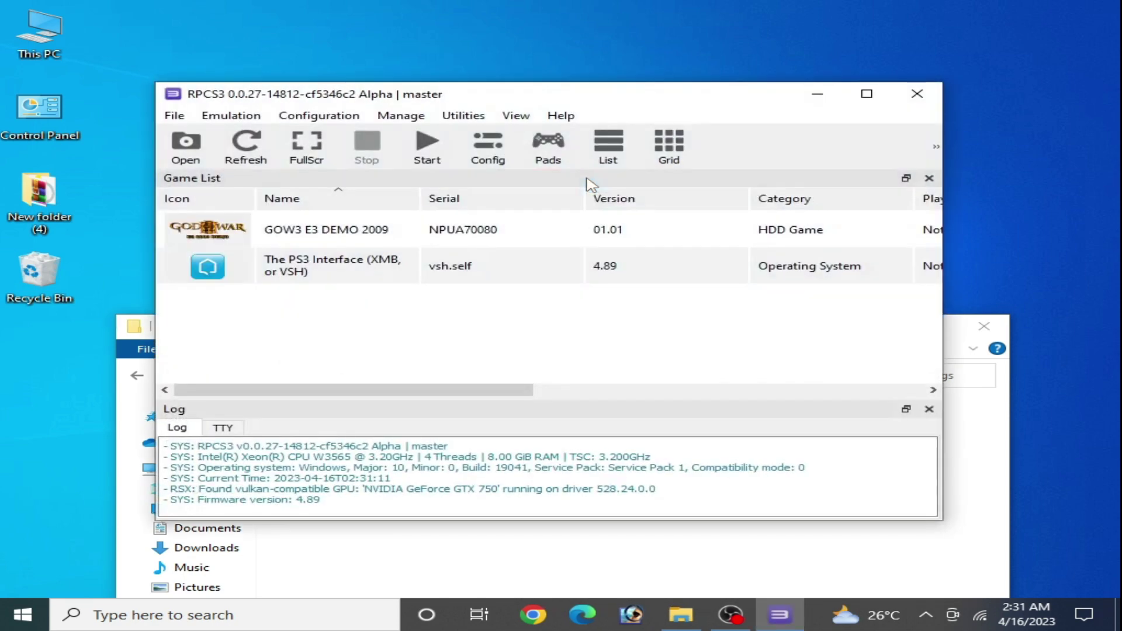
click(310, 118)
click(321, 153)
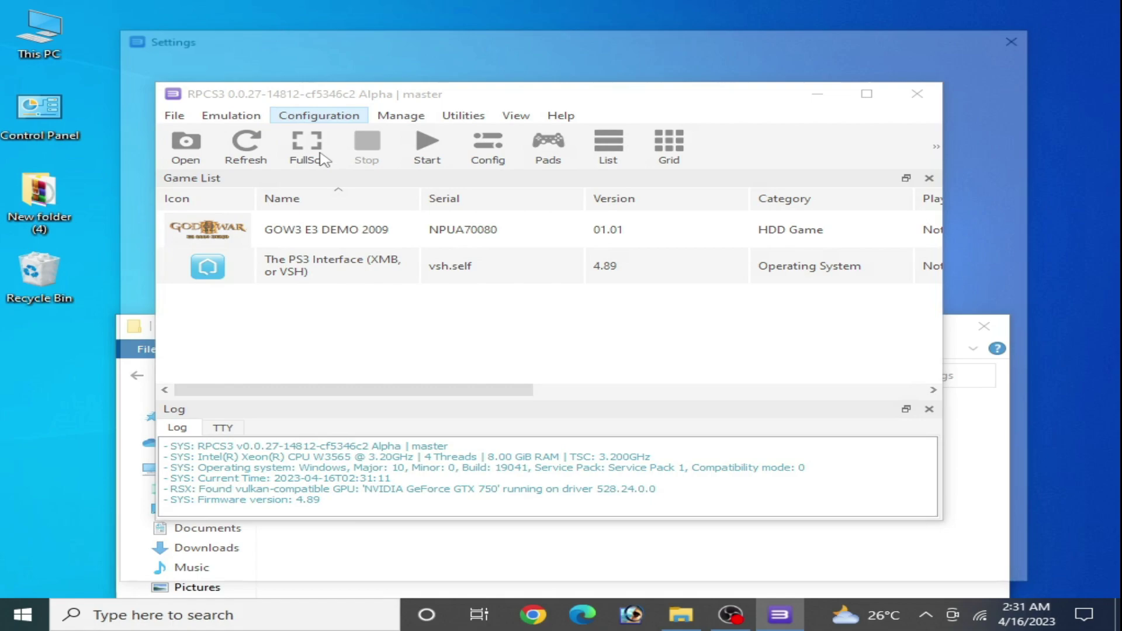
click(489, 69)
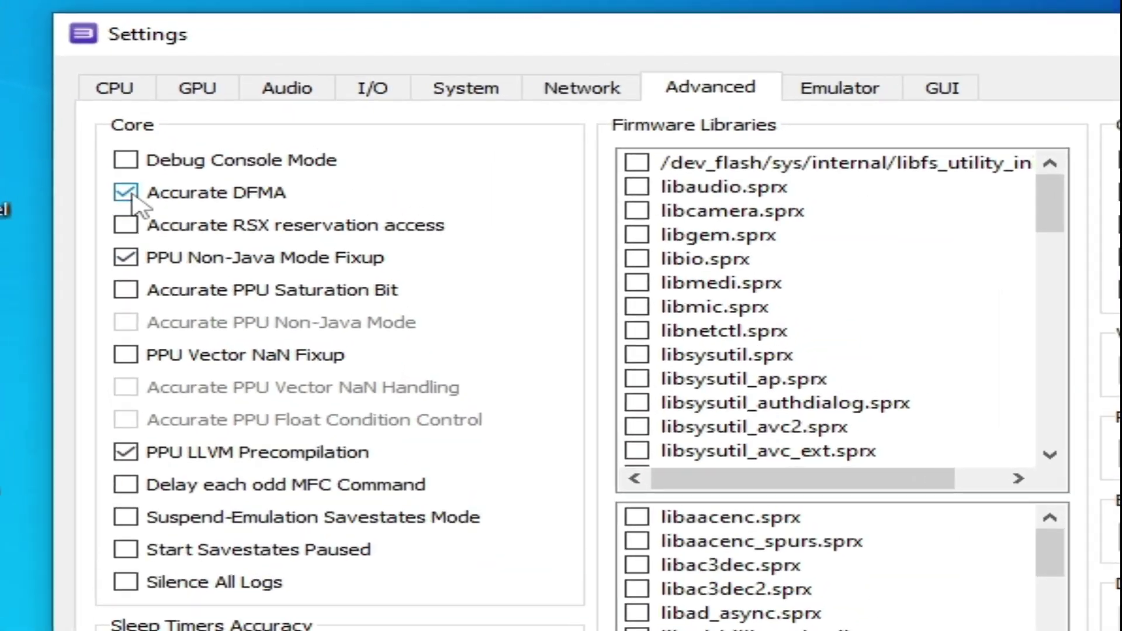
click(130, 195)
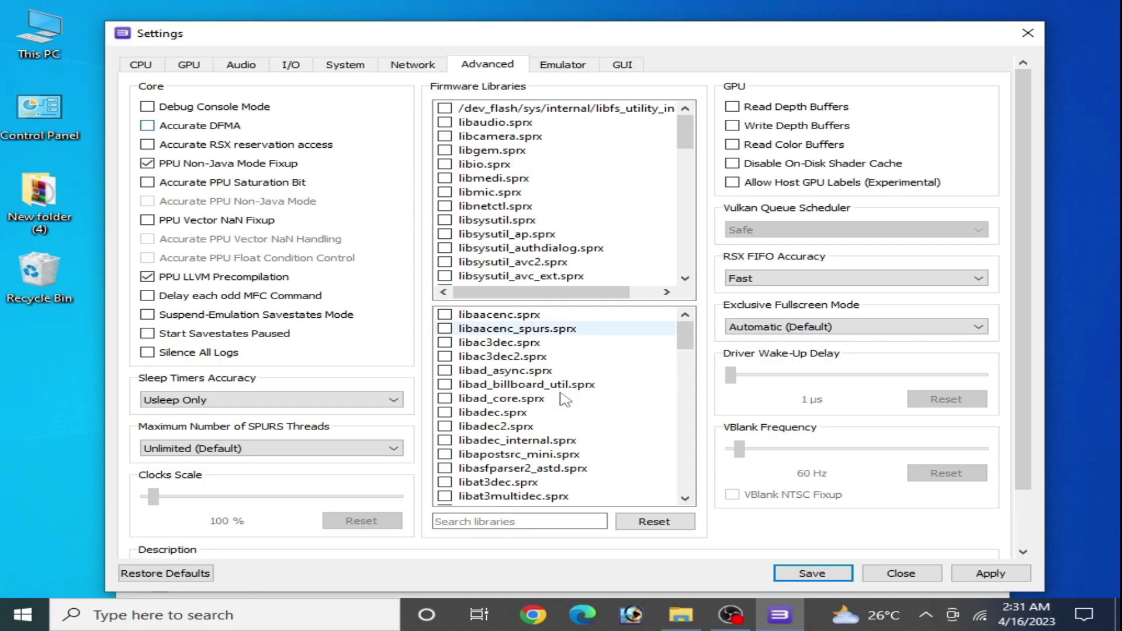
click(834, 575)
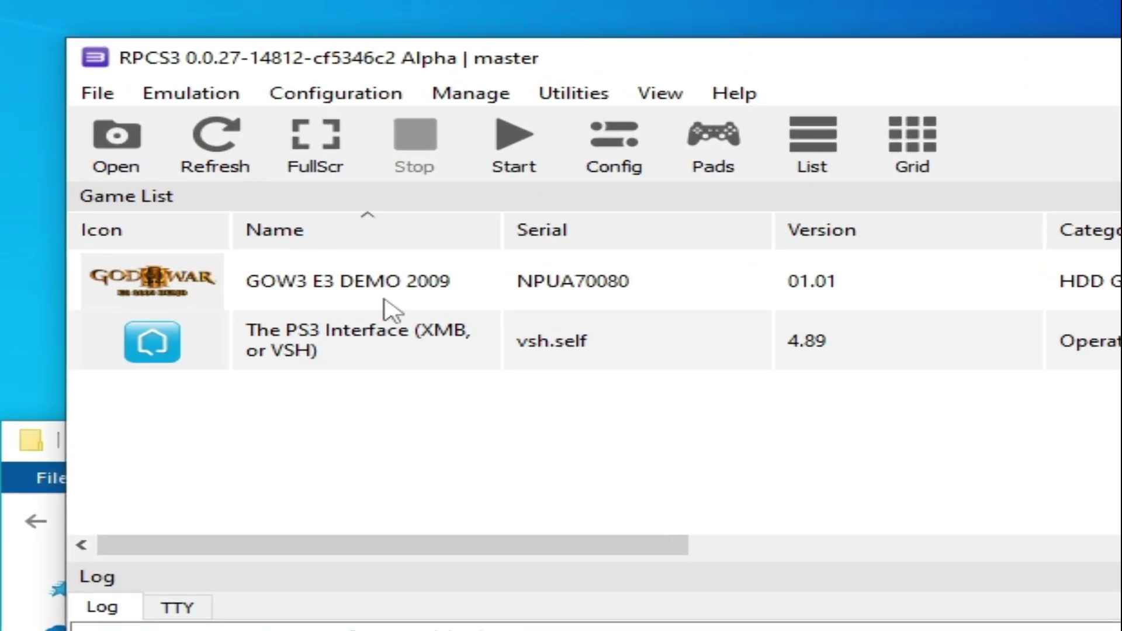
Create a custom configuration for GOW3 E3 DEMO 2009 with Accurate DFMA enabled, apply it and save it
right_click(366, 274)
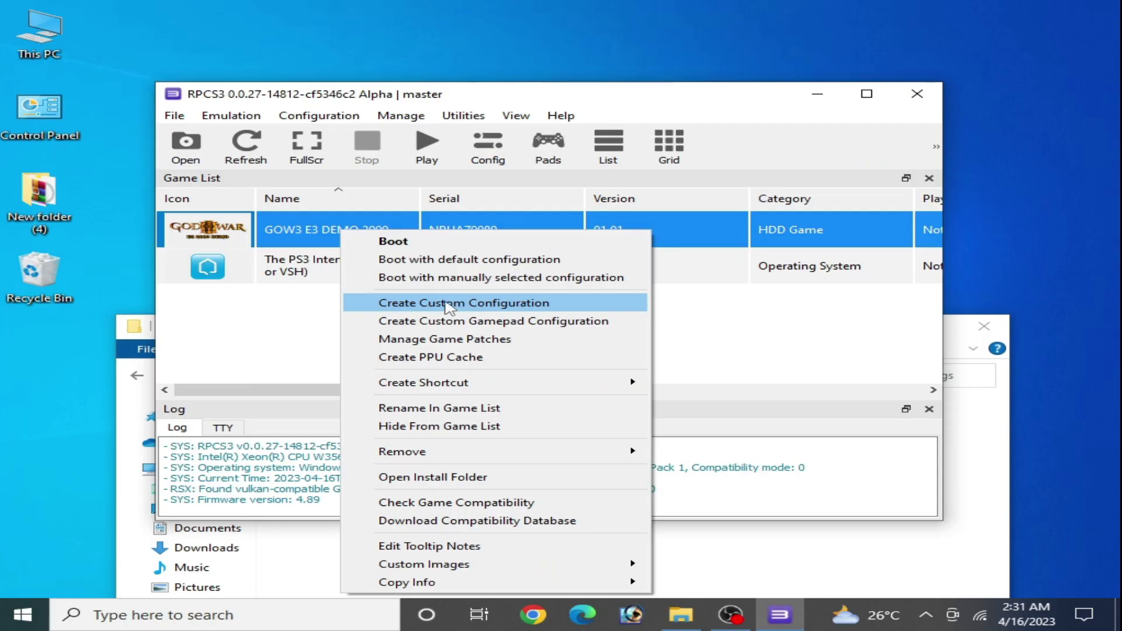
click(447, 303)
click(484, 67)
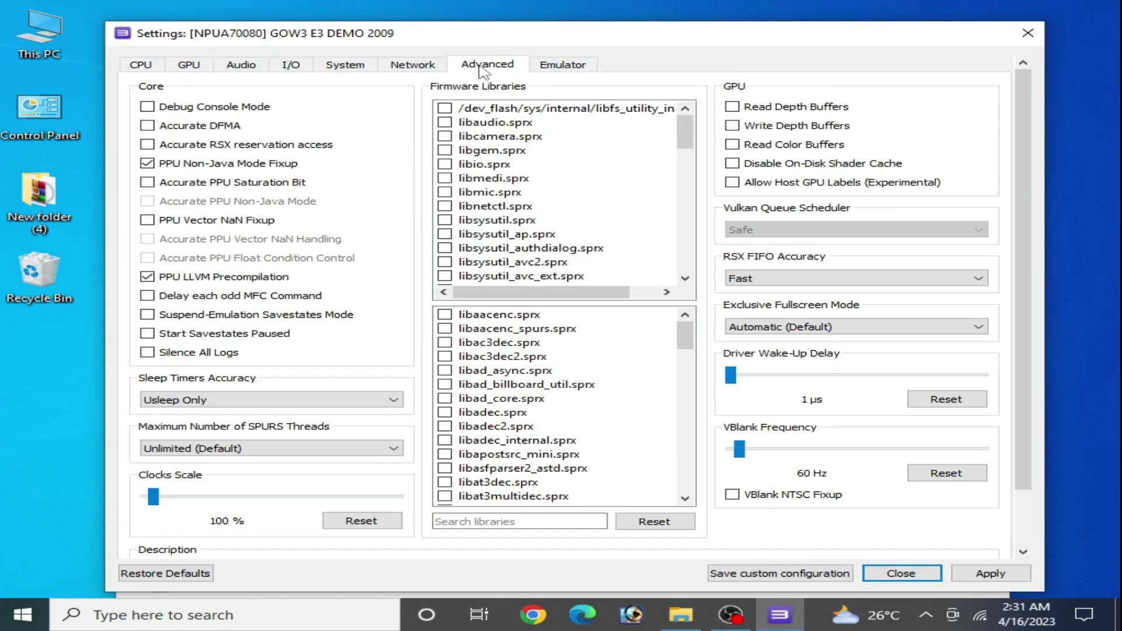
click(147, 125)
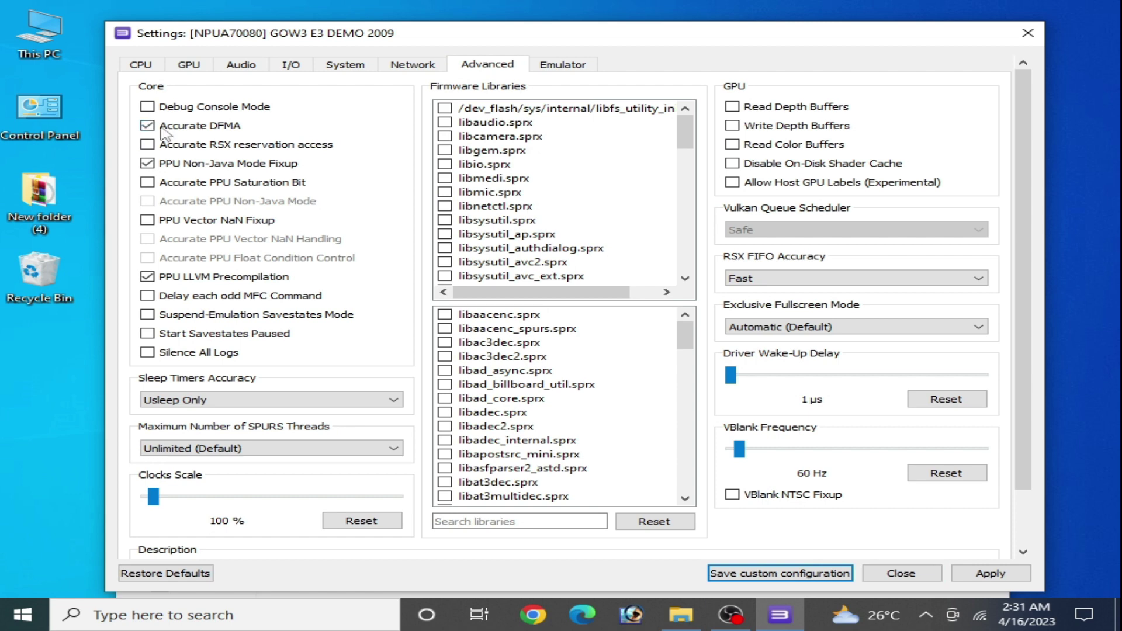
click(997, 575)
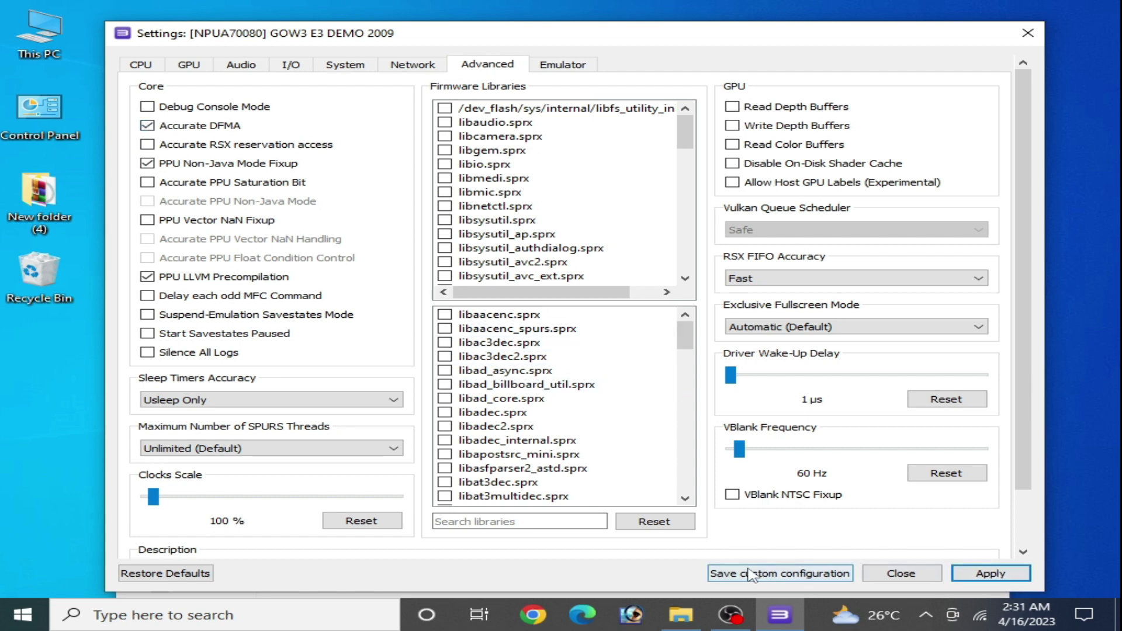
click(777, 575)
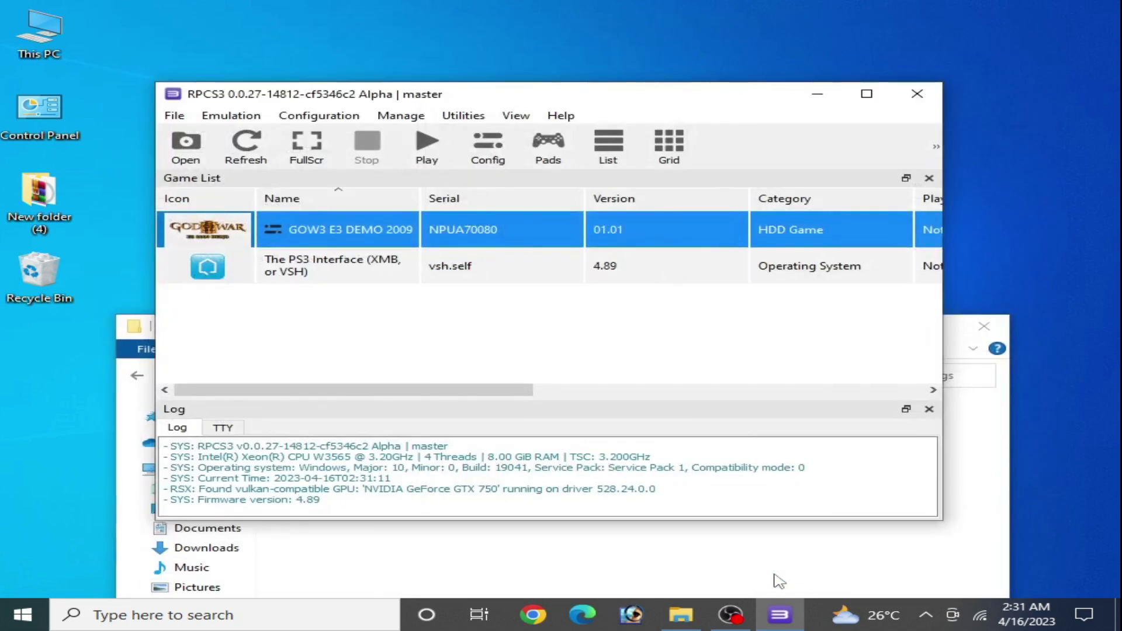
Bring the custom_configs folder to the front, move it higher and open config_NPUA70080 with Notepad
click(500, 558)
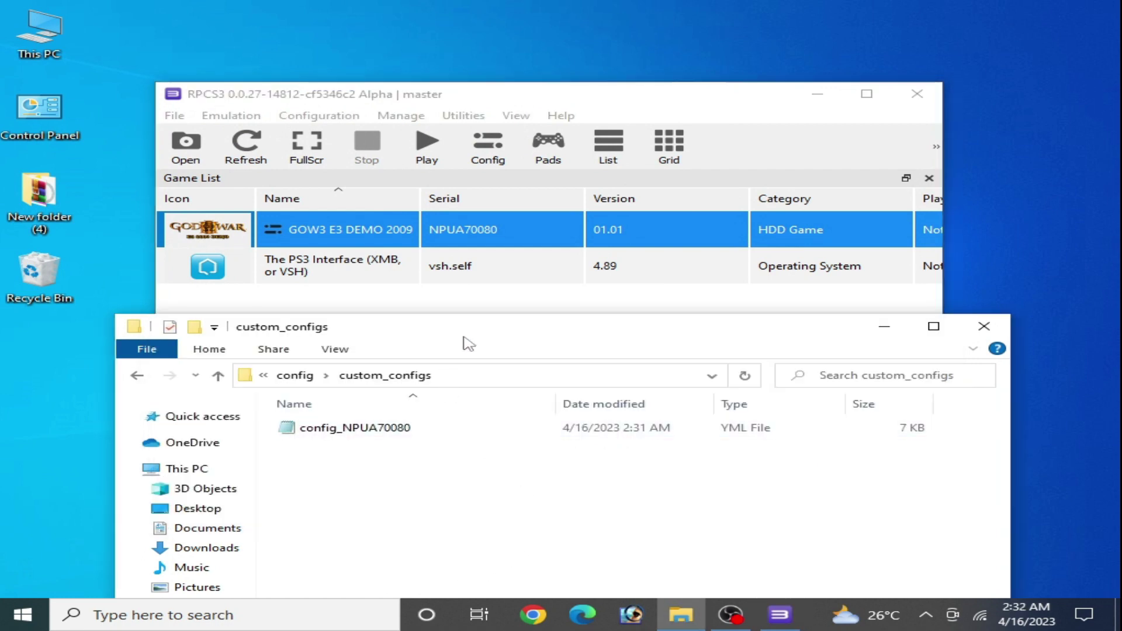
drag(470, 329, 470, 196)
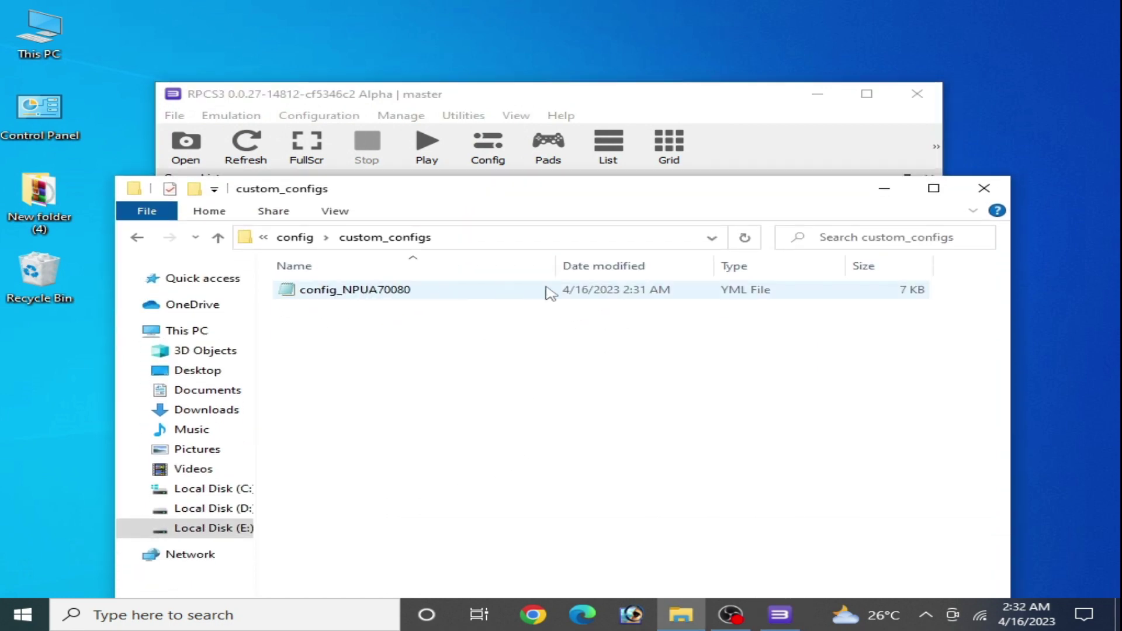
right_click(366, 294)
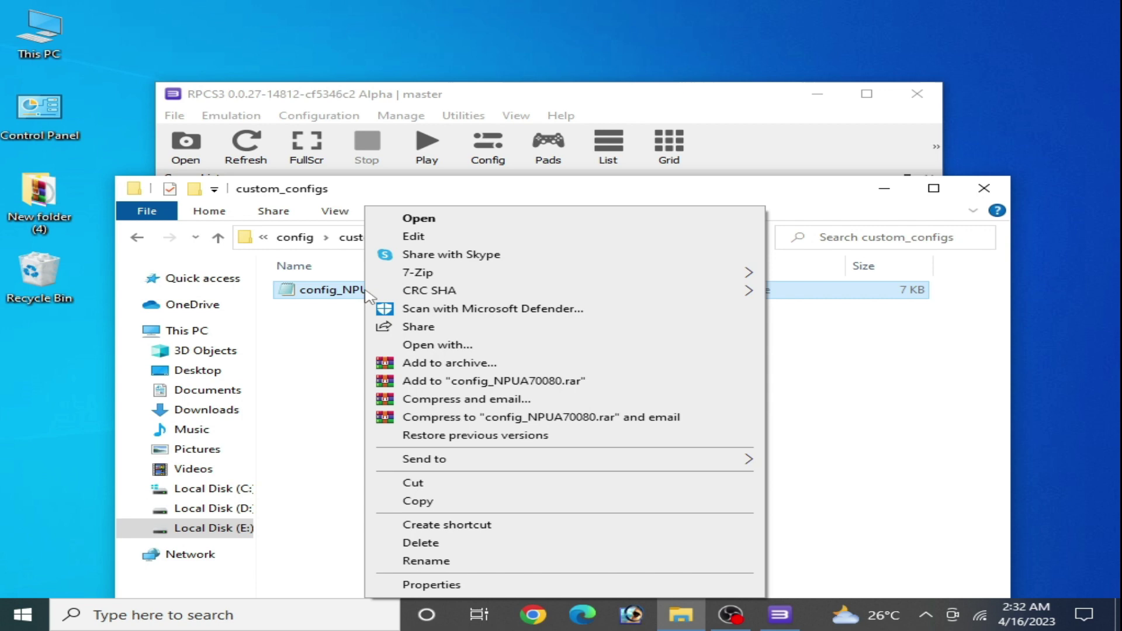
click(438, 350)
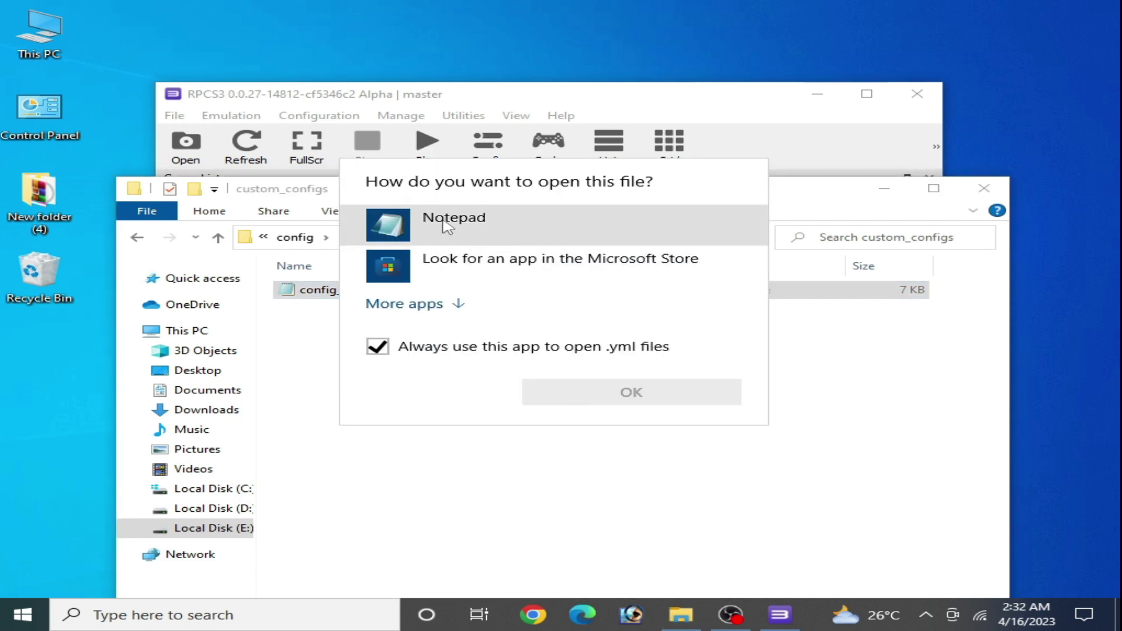
click(446, 227)
click(580, 398)
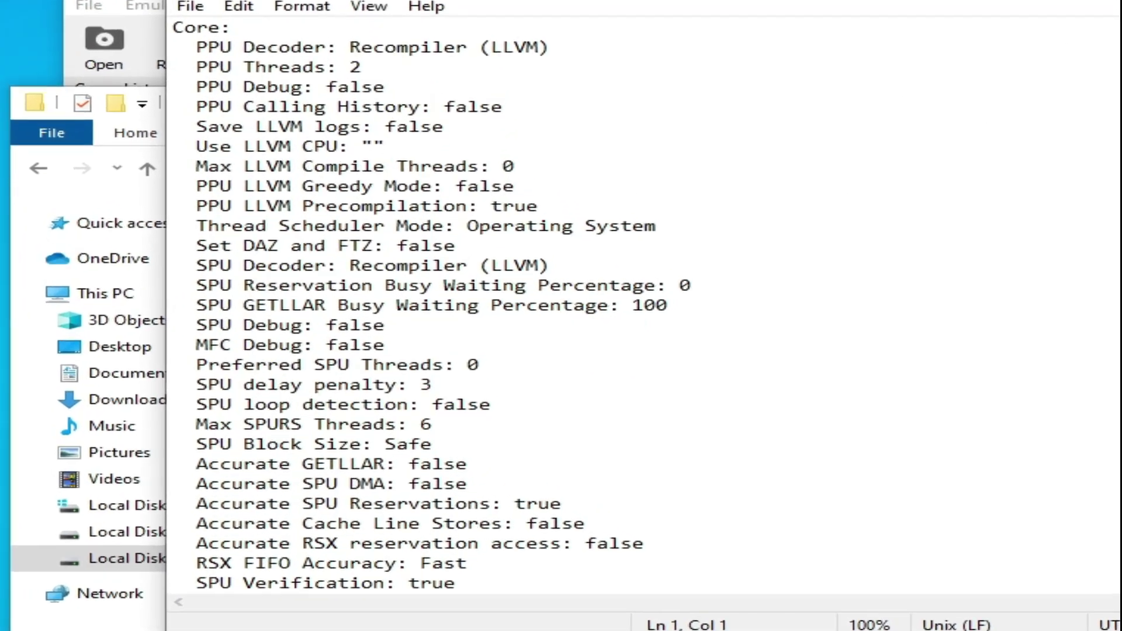
Set Use Accurate DFMA to false in config_NPUA70080, save the file and close Notepad
scroll(428, 292, down, 12)
scroll(427, 292, up, 2)
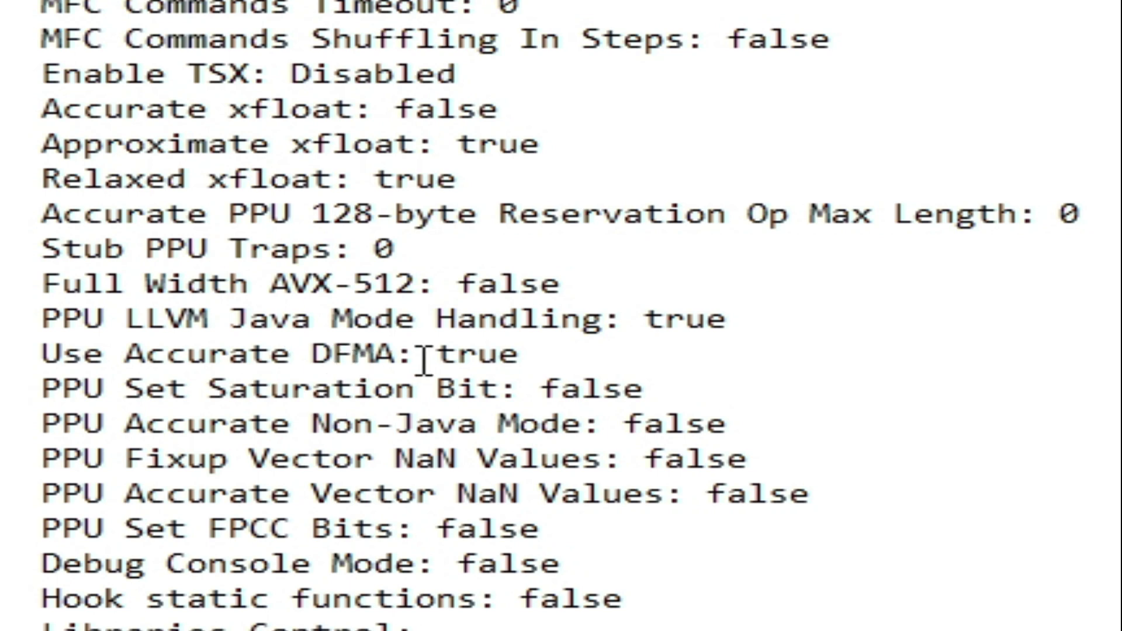
drag(435, 354, 520, 356)
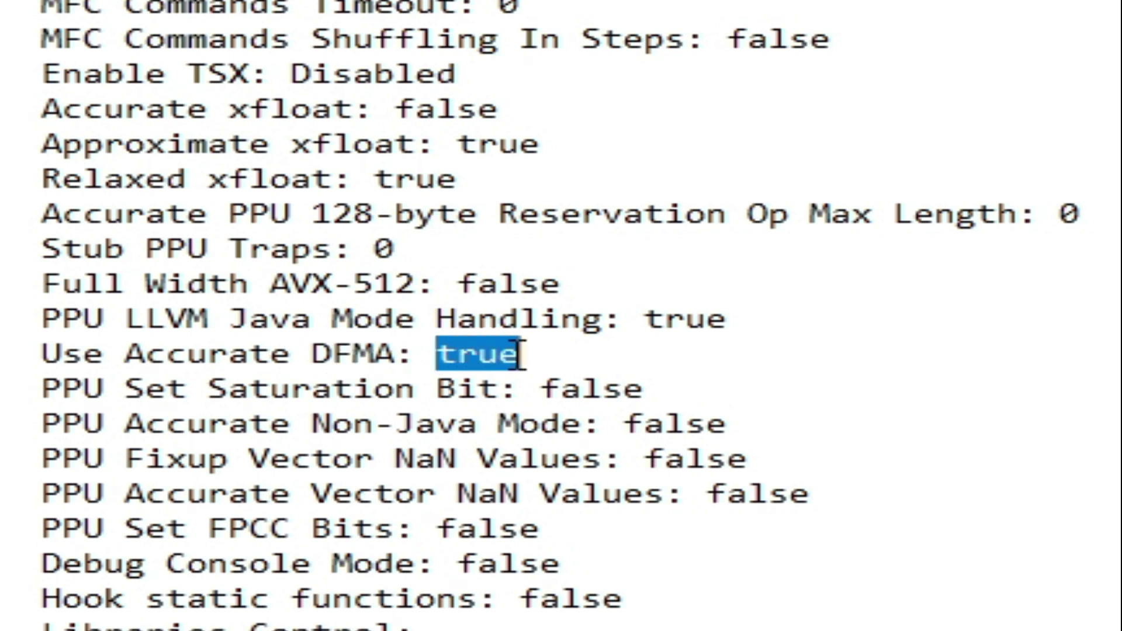
text(f)
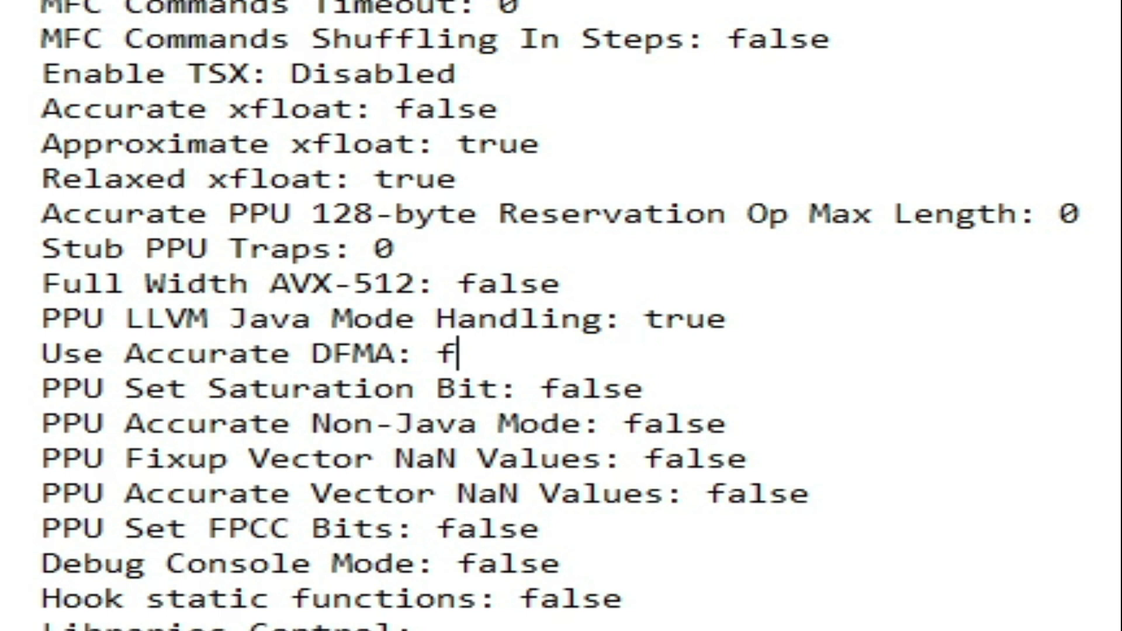
text(al)
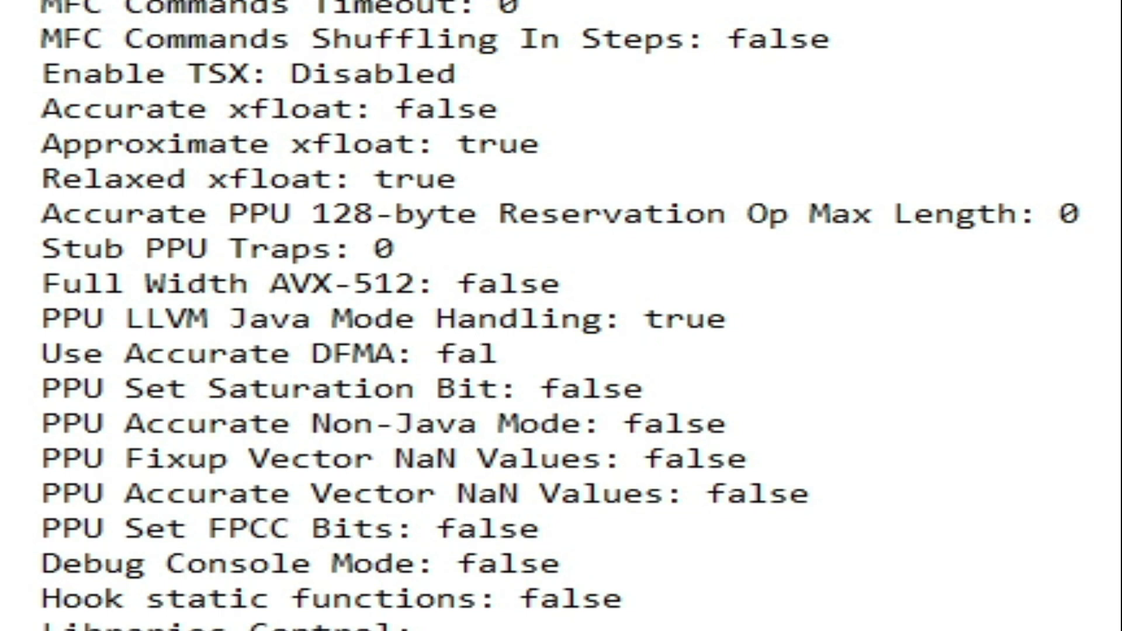
text(se)
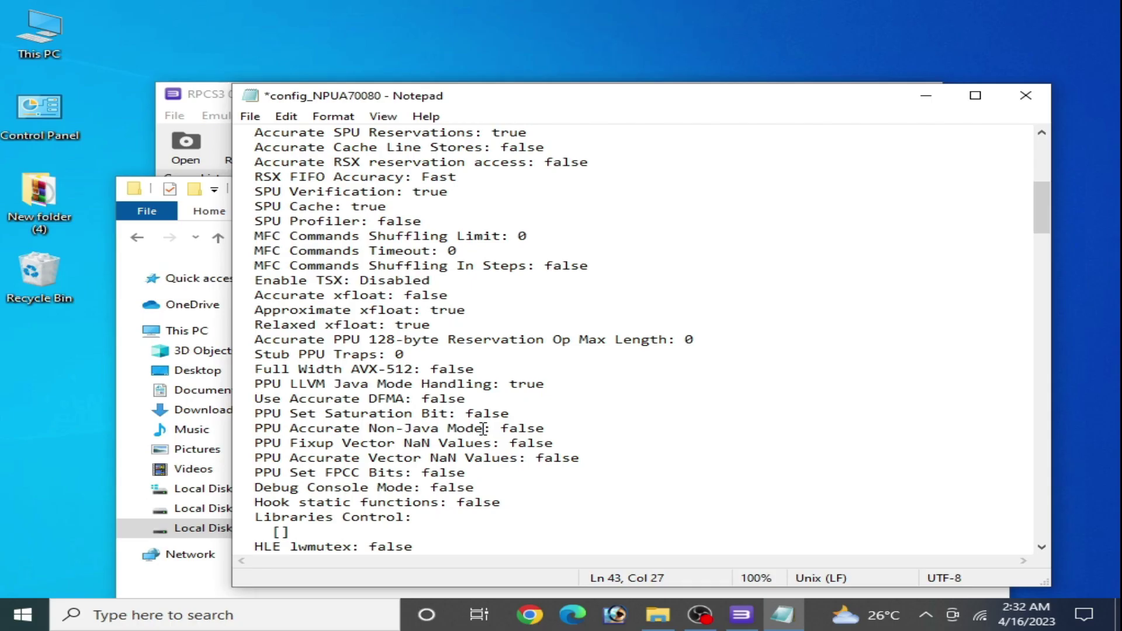
click(249, 116)
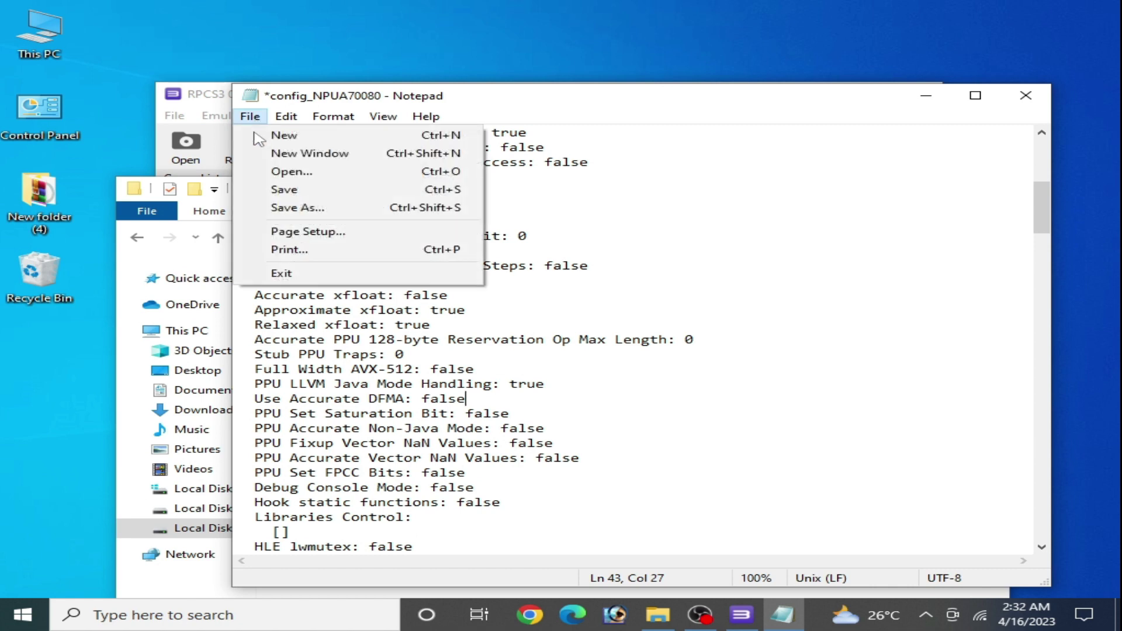
click(264, 191)
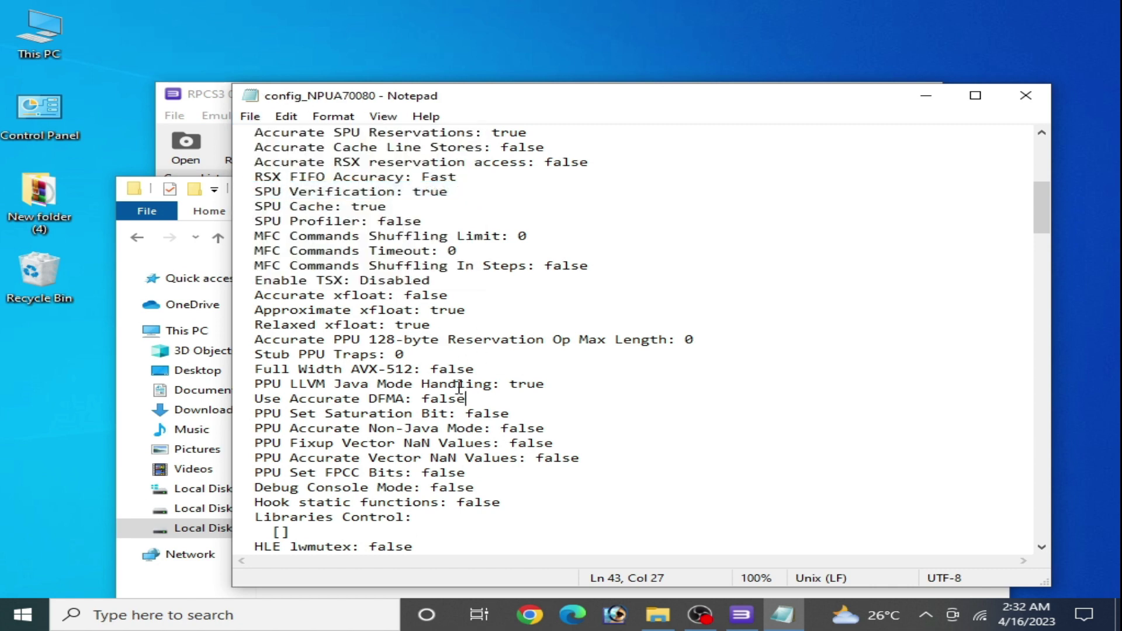
click(1025, 95)
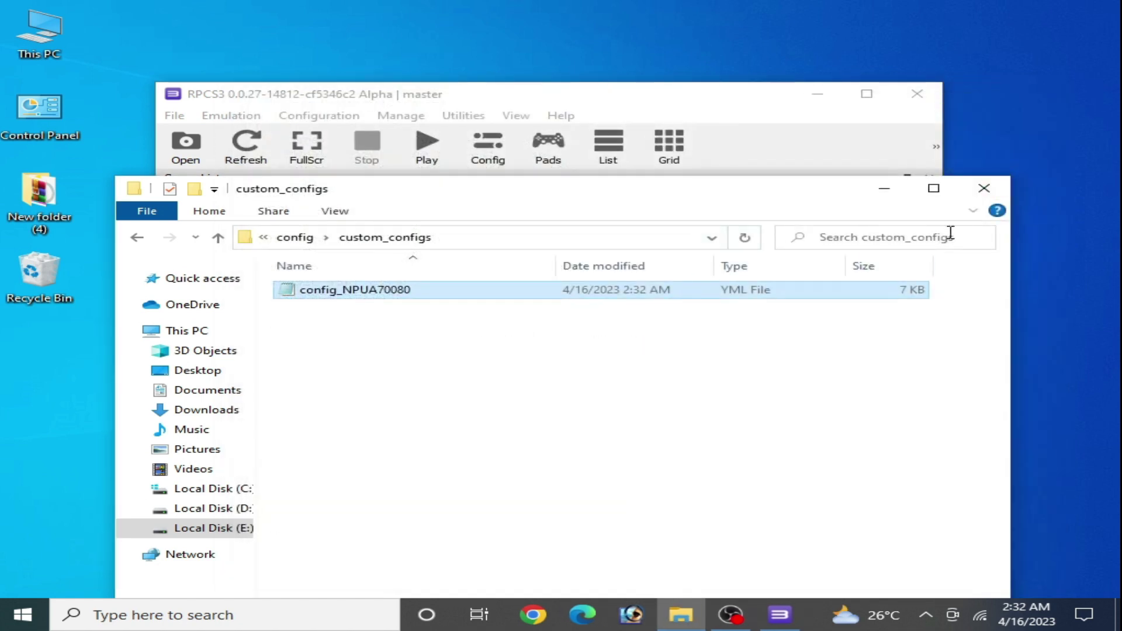
Close the custom_configs folder and RPCS3, and reopen RPCS3 from its desktop shortcut
click(984, 188)
click(916, 93)
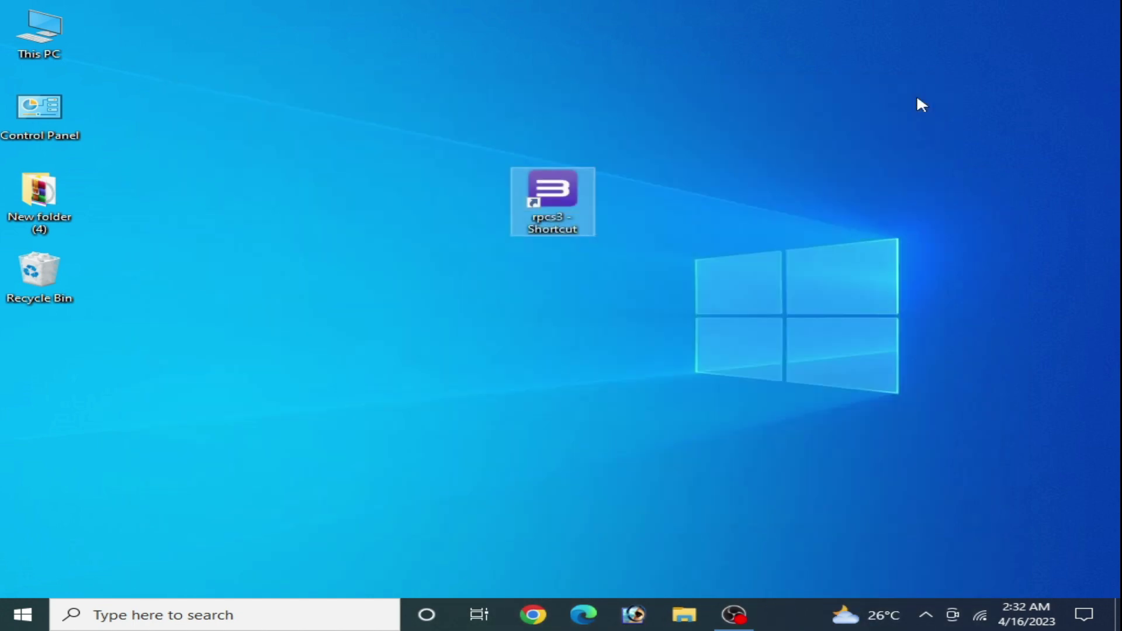
right_click(545, 204)
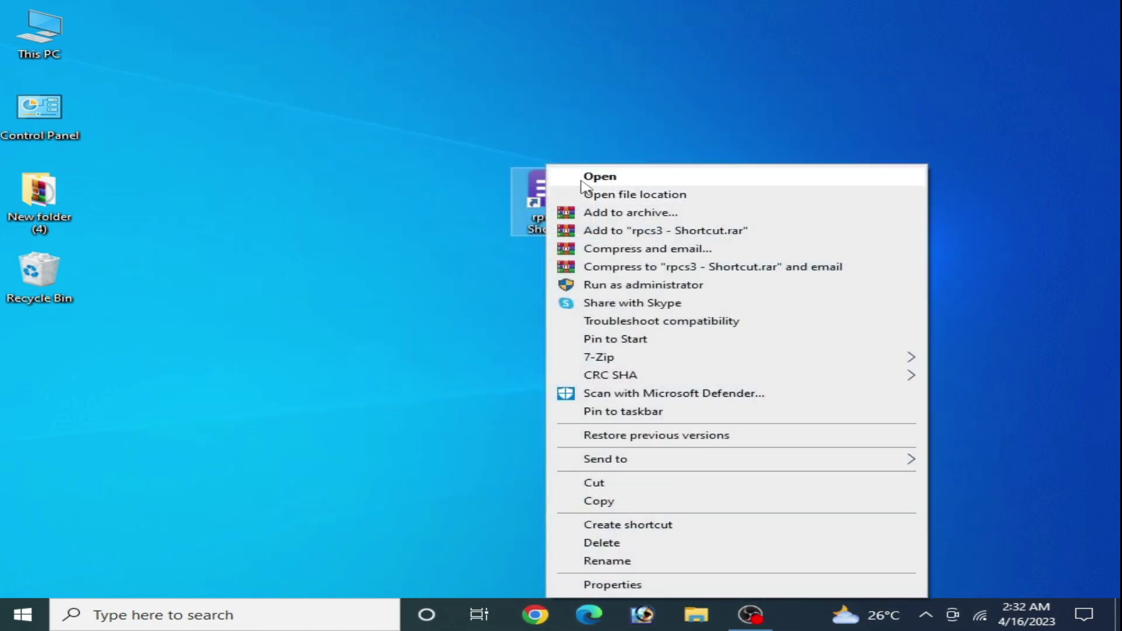
click(581, 179)
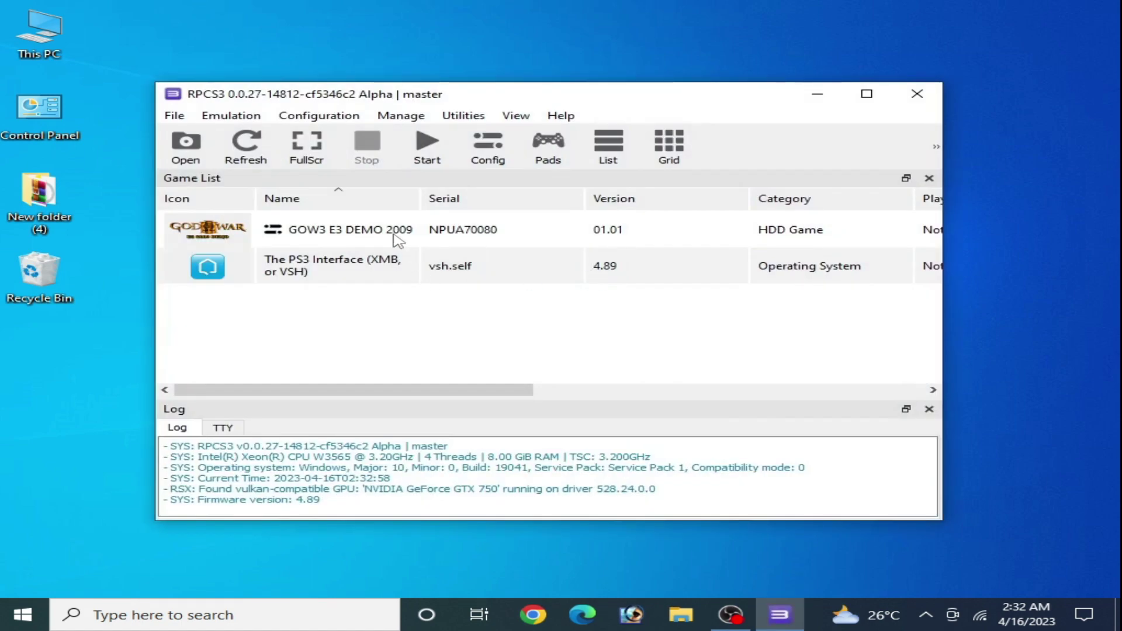
Check Accurate DFMA in the advanced settings of the GOW3 E3 DEMO 2009 custom configuration and save that configuration
right_click(396, 236)
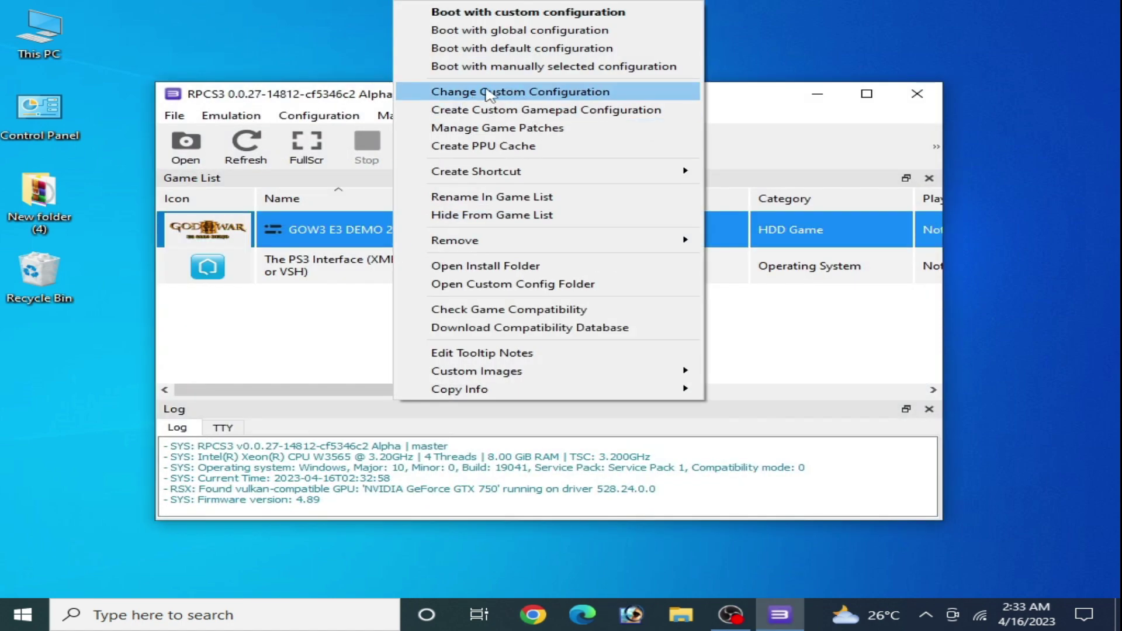
click(486, 91)
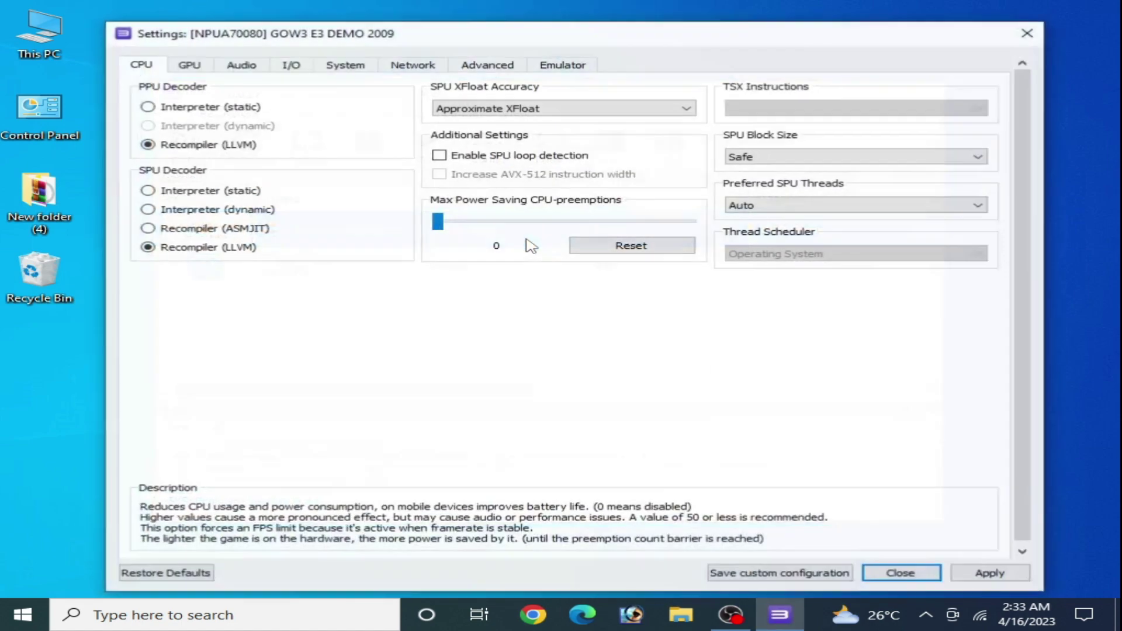
click(485, 66)
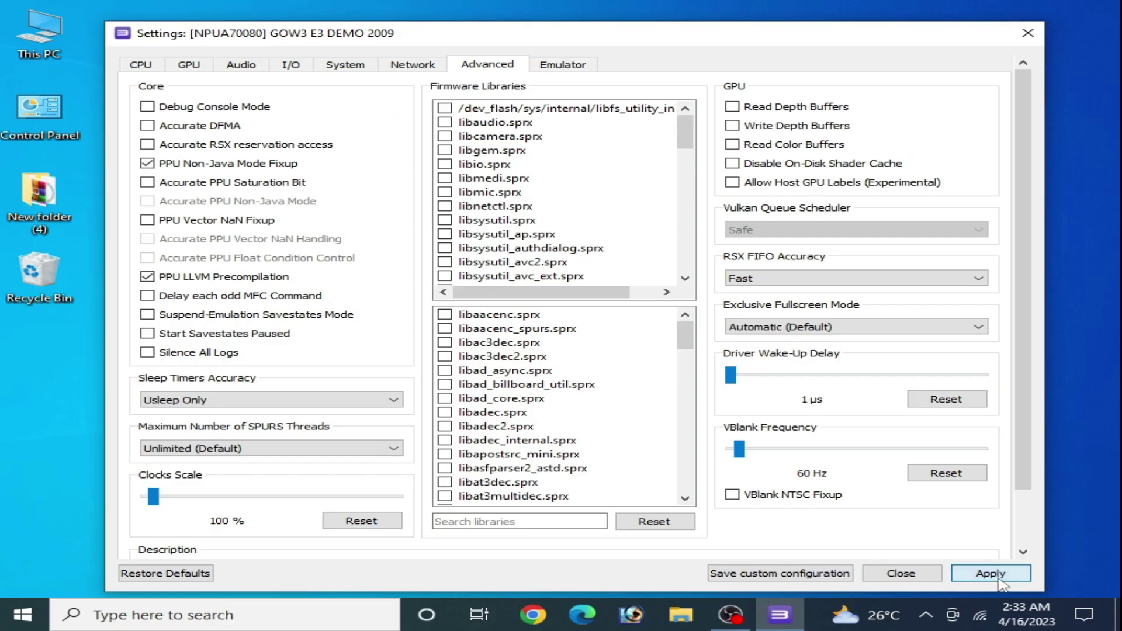
click(748, 574)
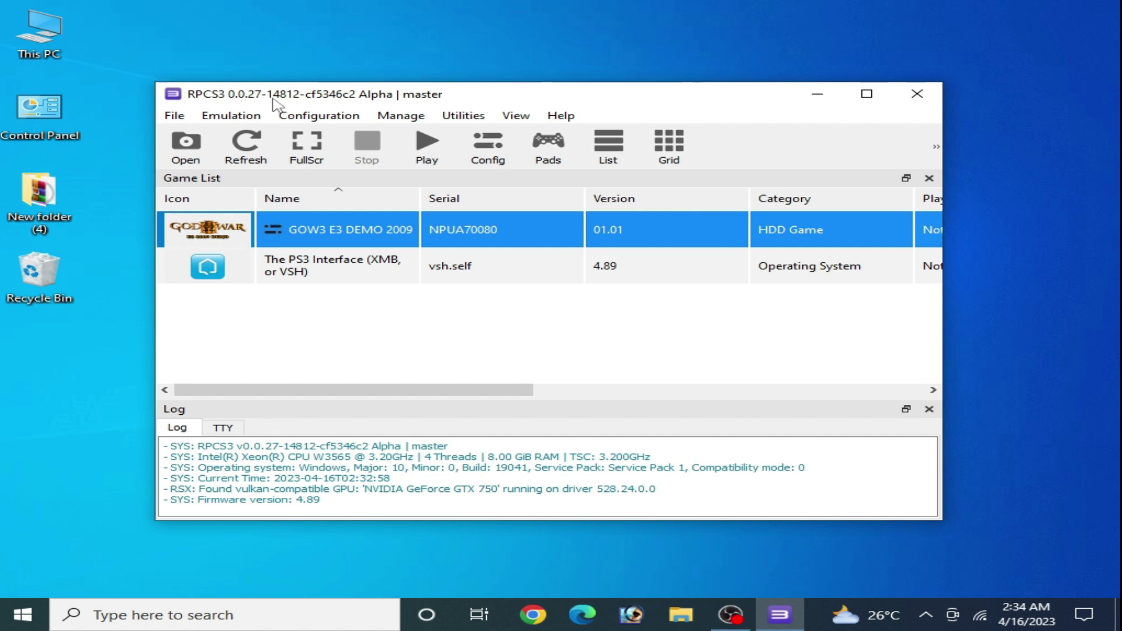
click(561, 115)
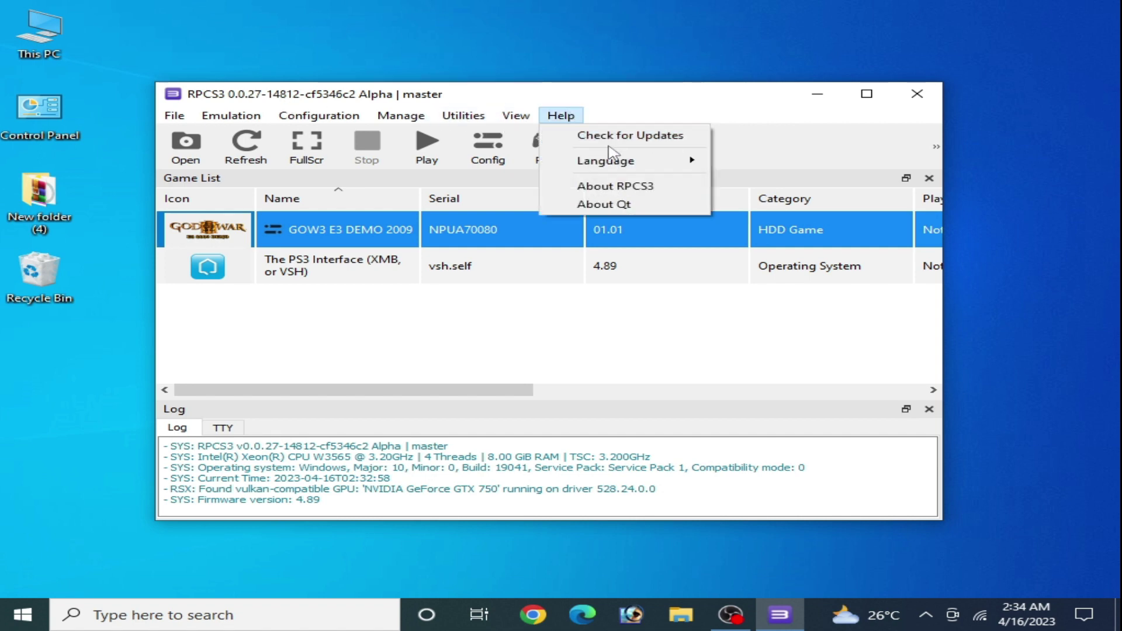
click(524, 357)
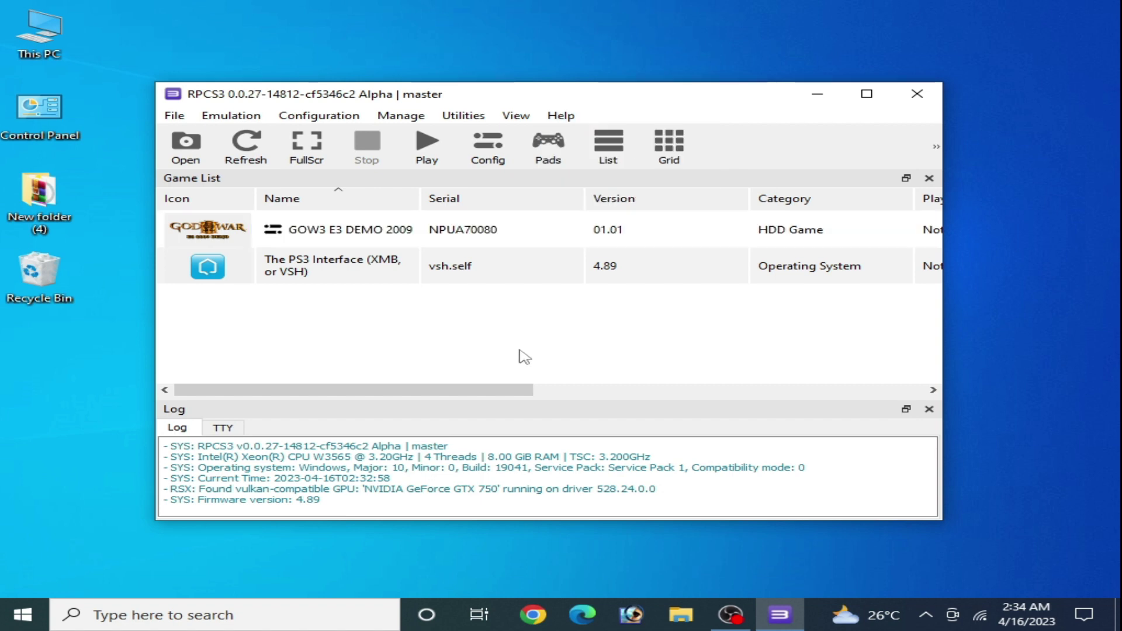